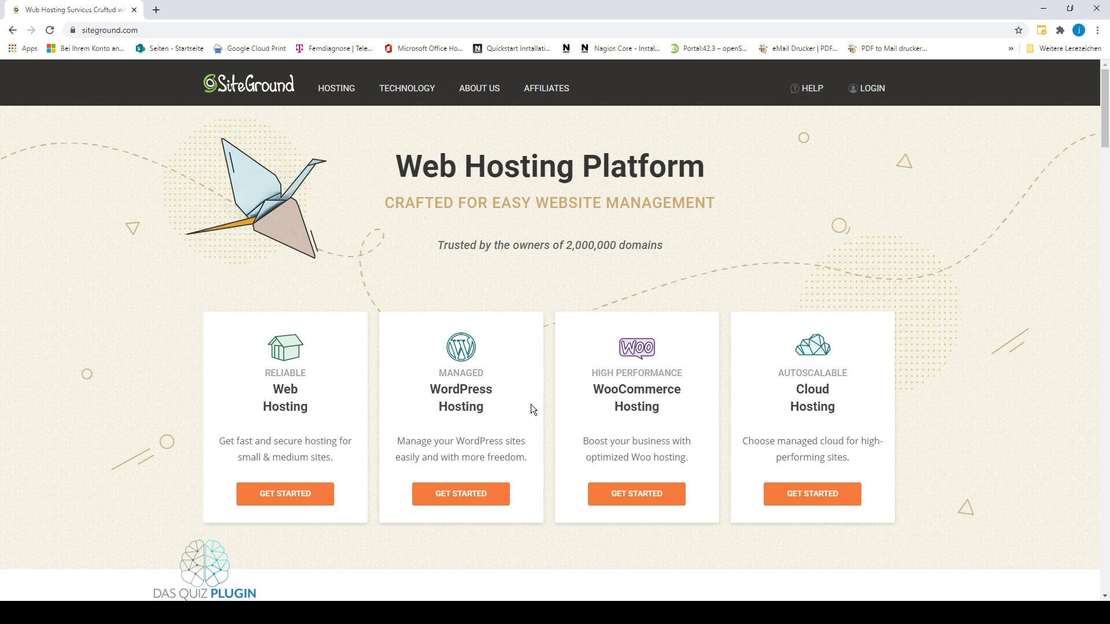
Log in to My SiteGround with the account password.
click(869, 88)
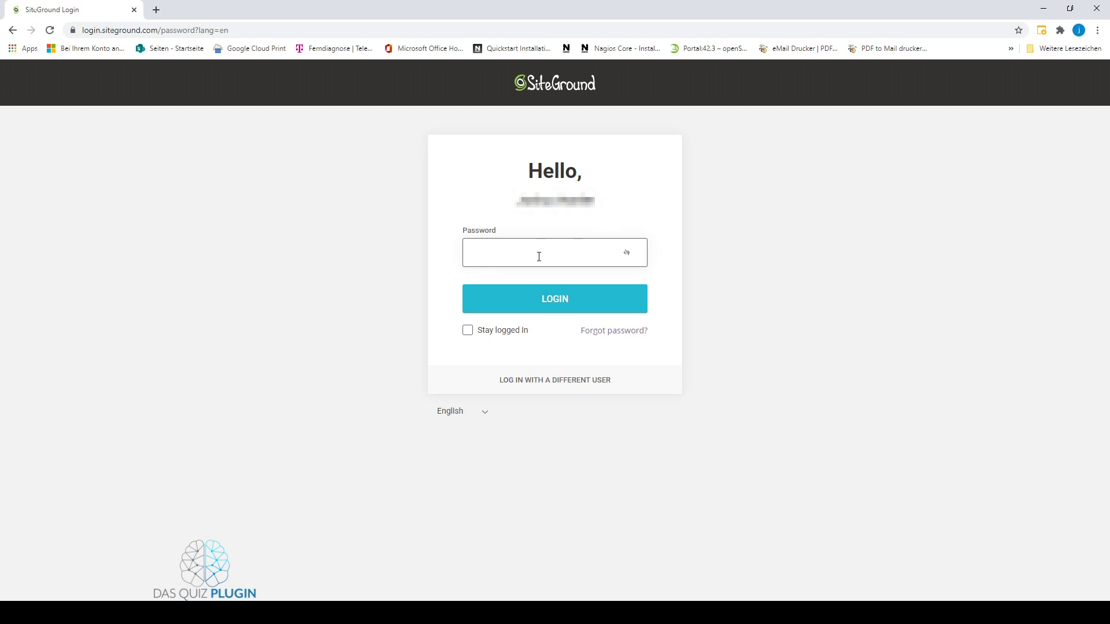
text(••••••••••••••)
key(Return)
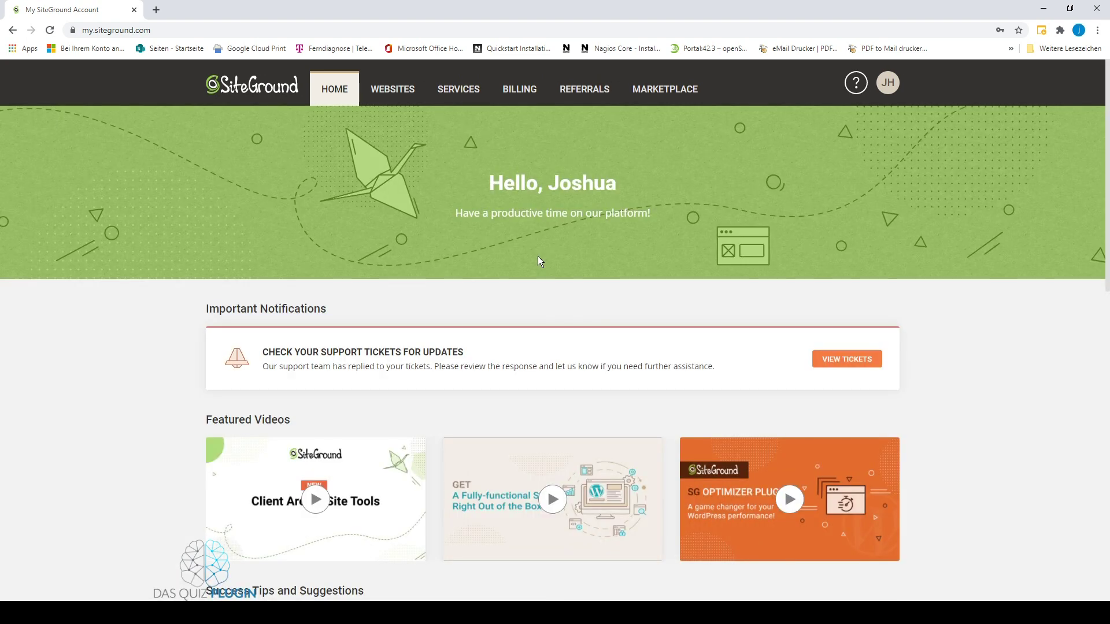
Start adding a new website on a free temporary domain.
click(393, 92)
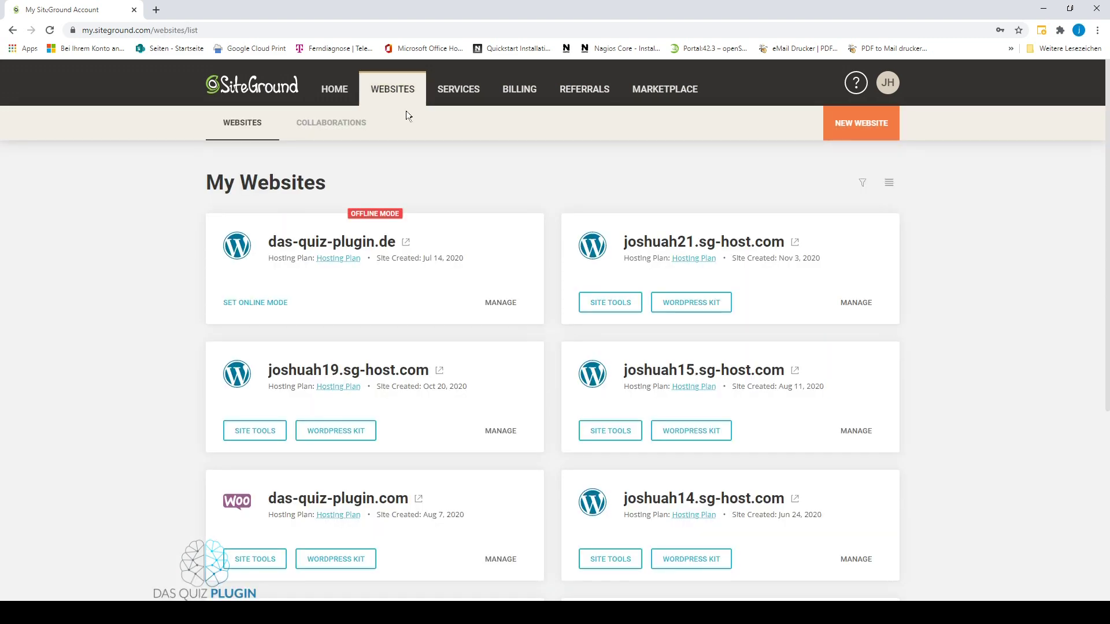
click(867, 122)
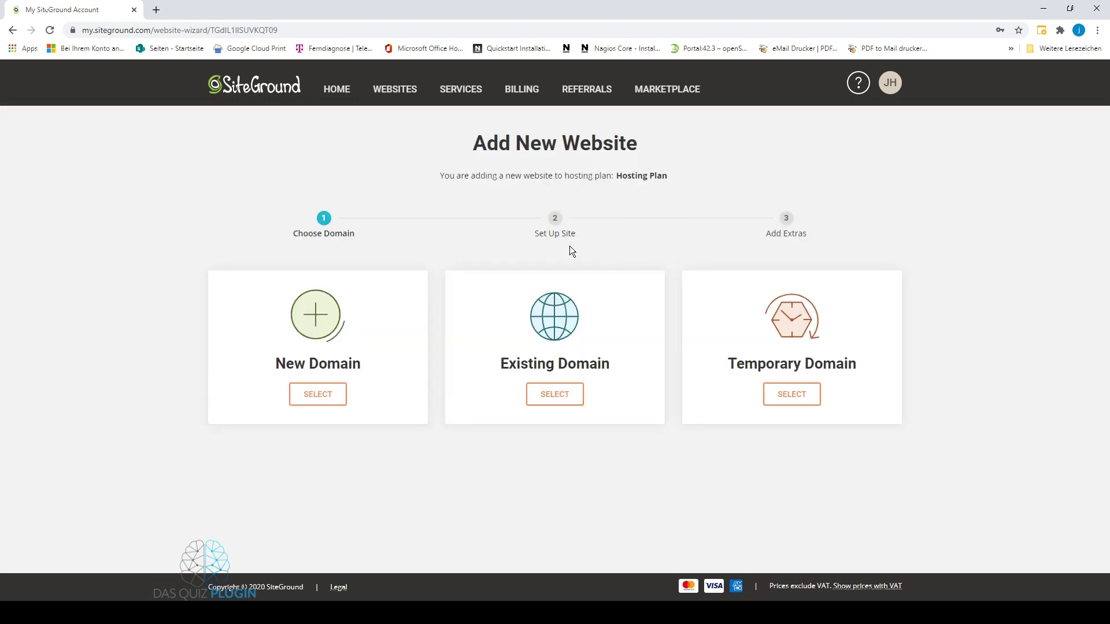
click(783, 399)
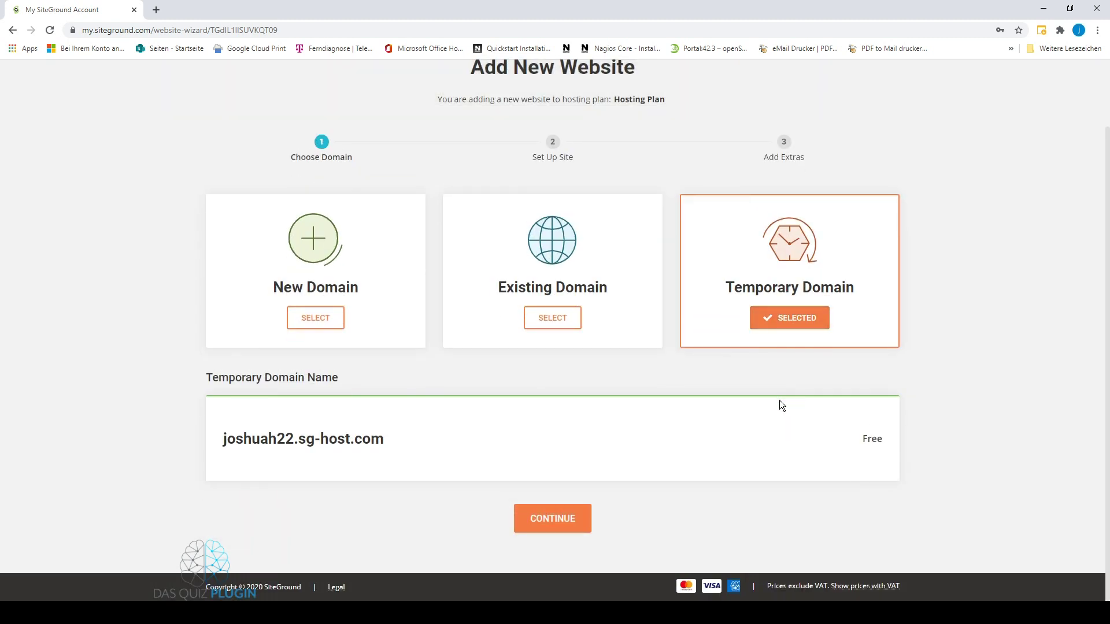
click(579, 518)
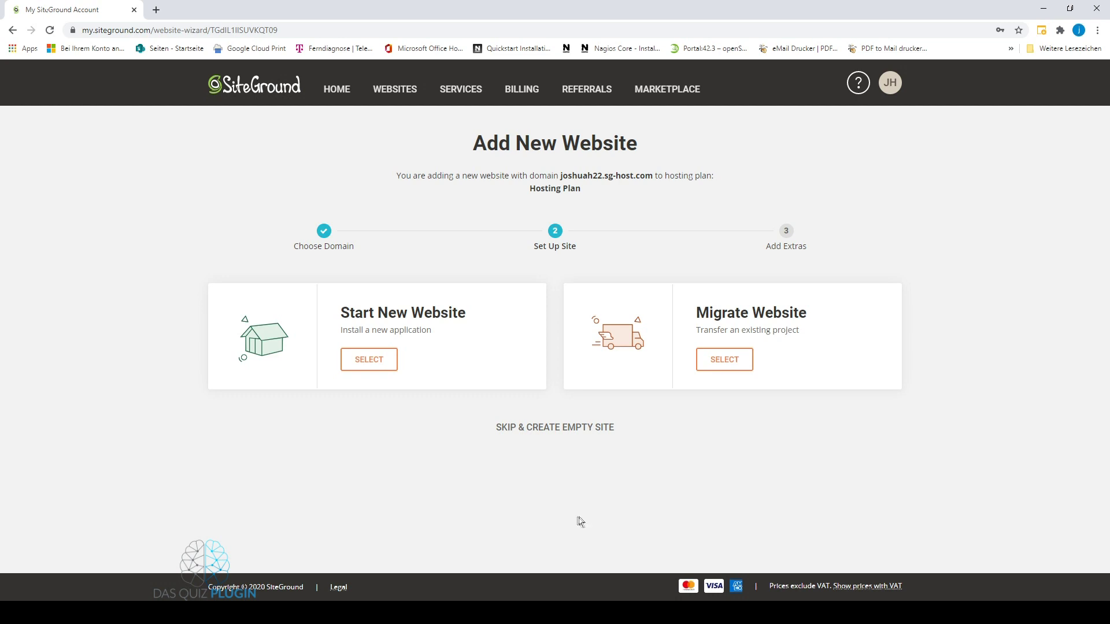
Choose a brand-new WordPress site and enter the admin e-mail and password.
click(369, 360)
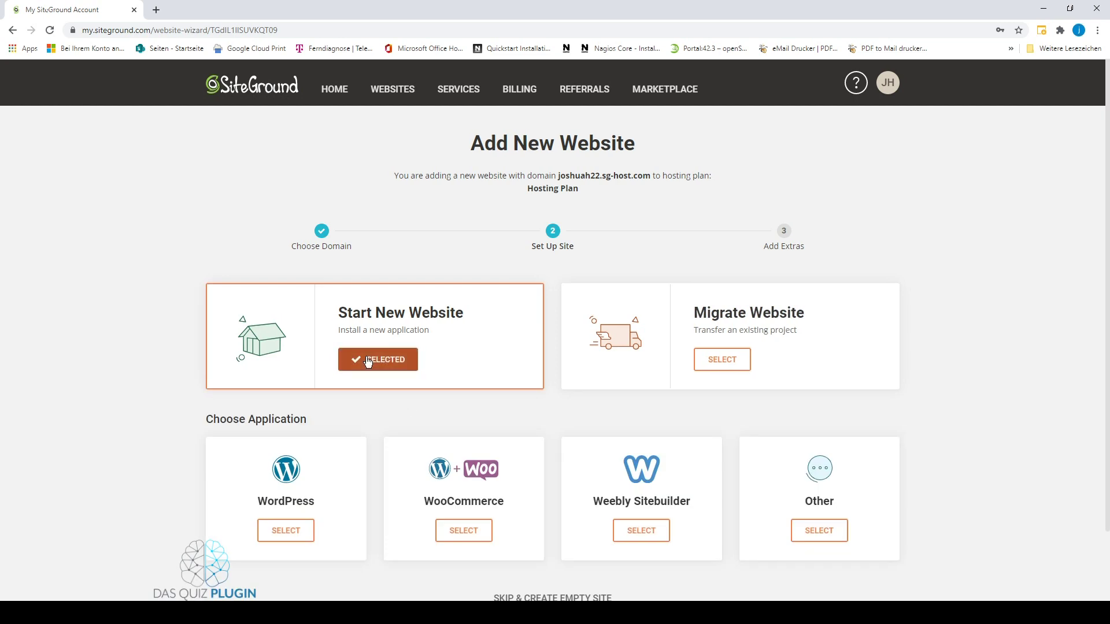
click(289, 531)
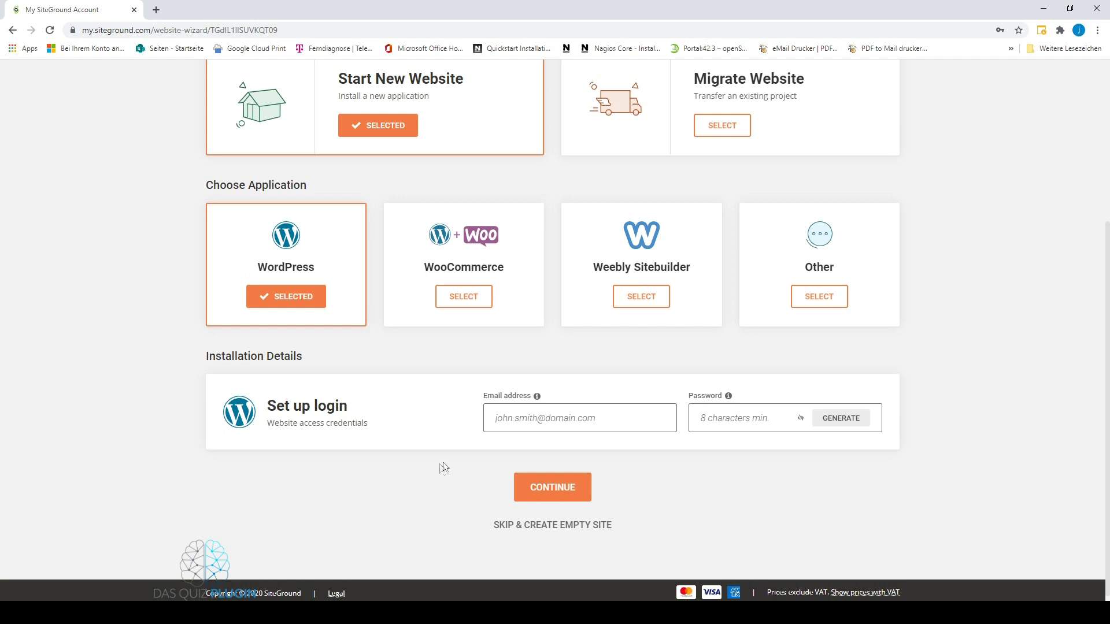
click(522, 417)
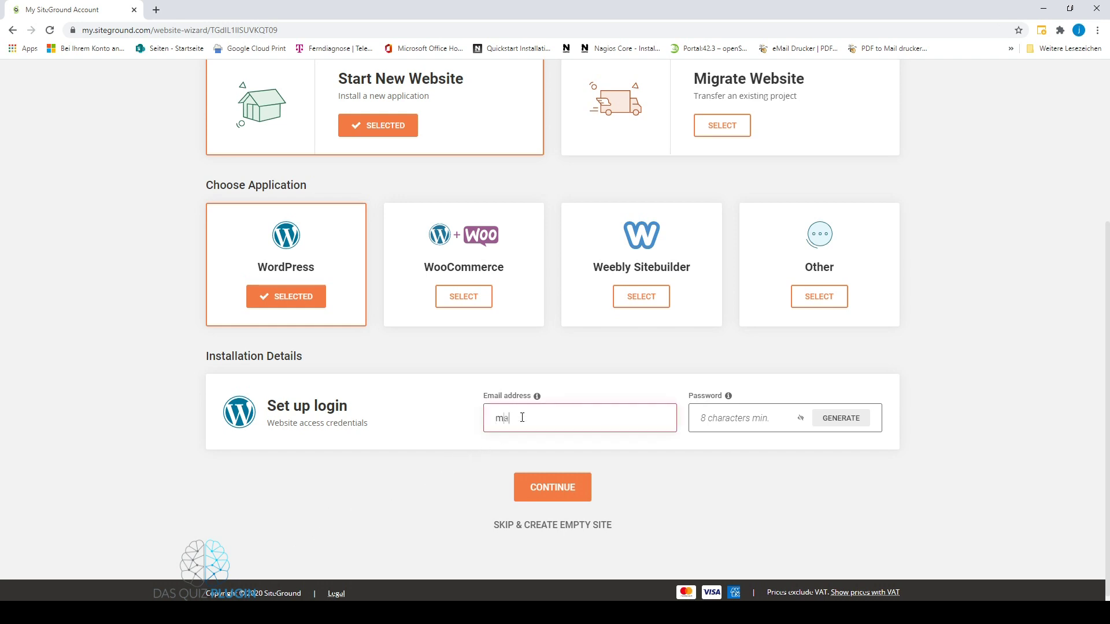
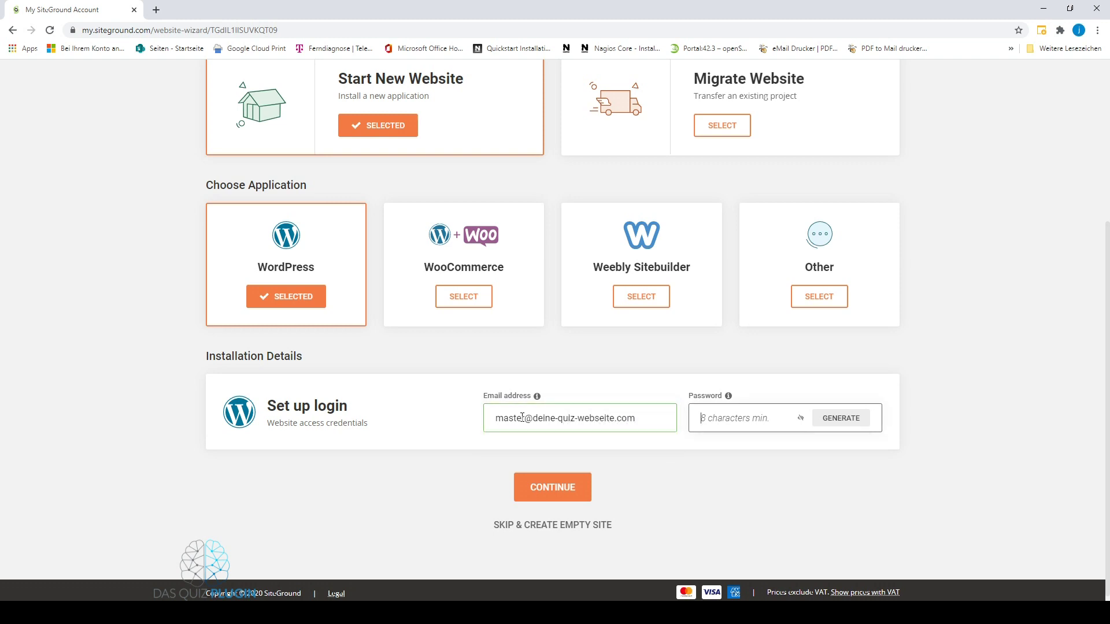
text(*********)
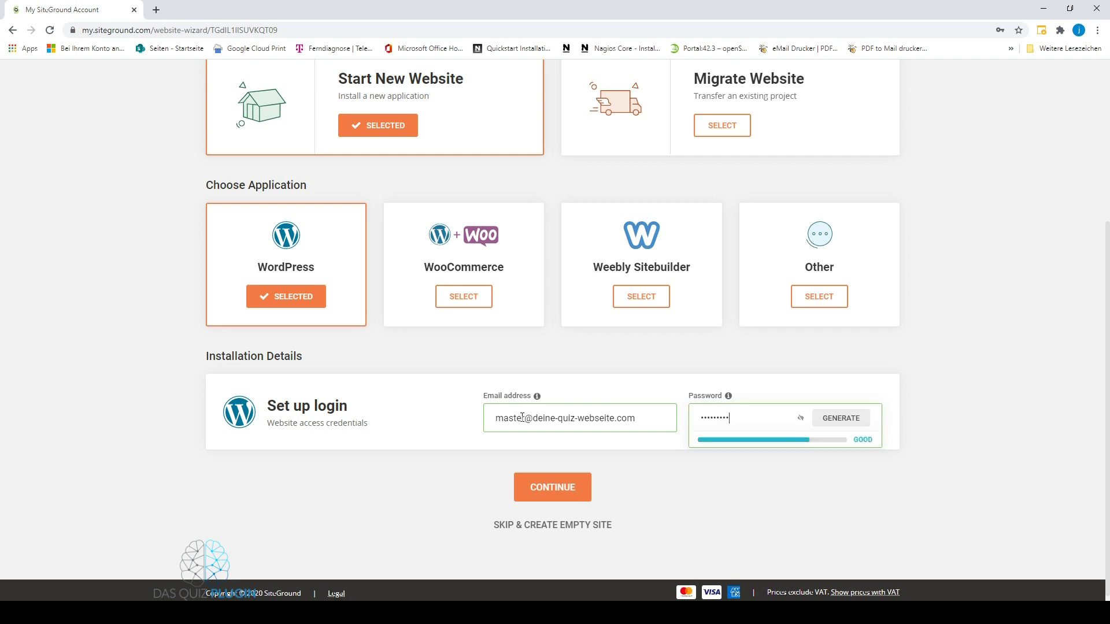
click(532, 487)
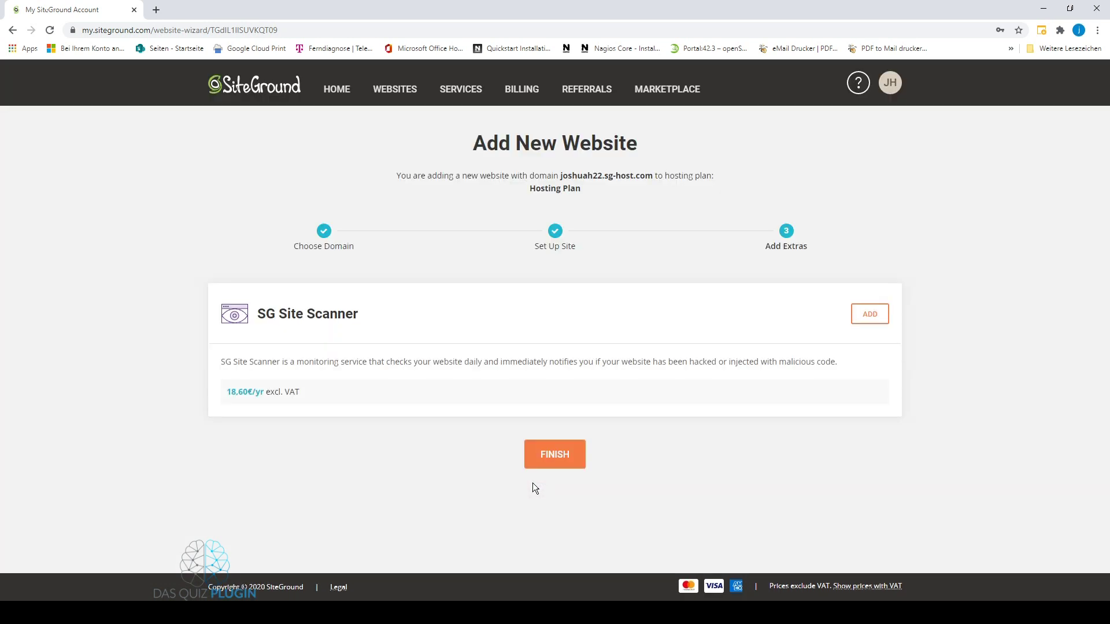
Finish the site without extras and open Site Tools for joshuah22.sg-host.com.
click(552, 459)
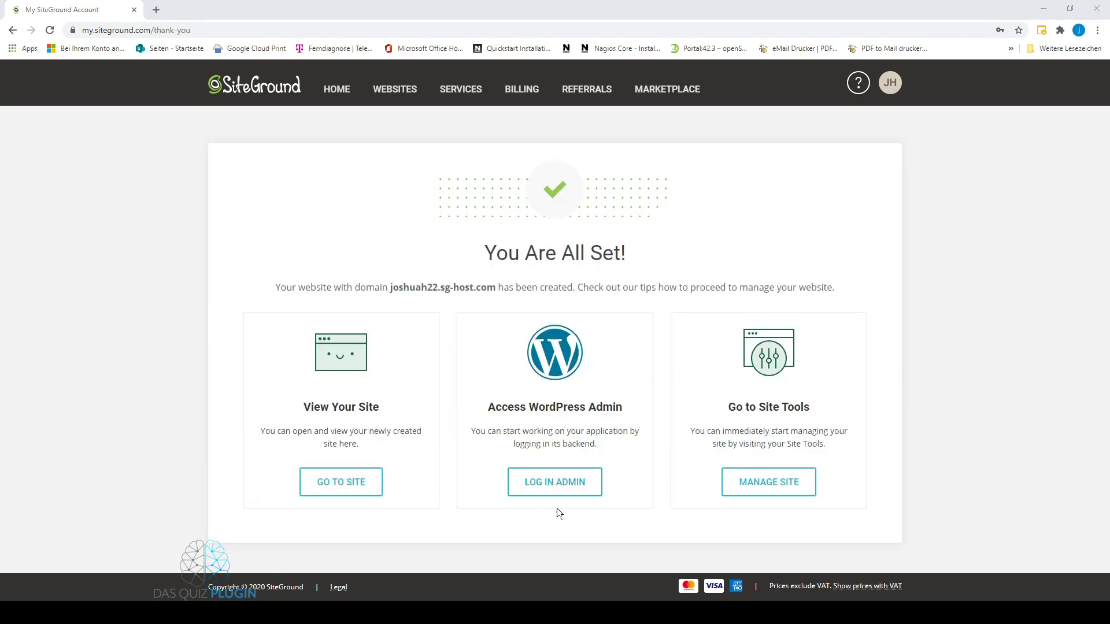
click(557, 514)
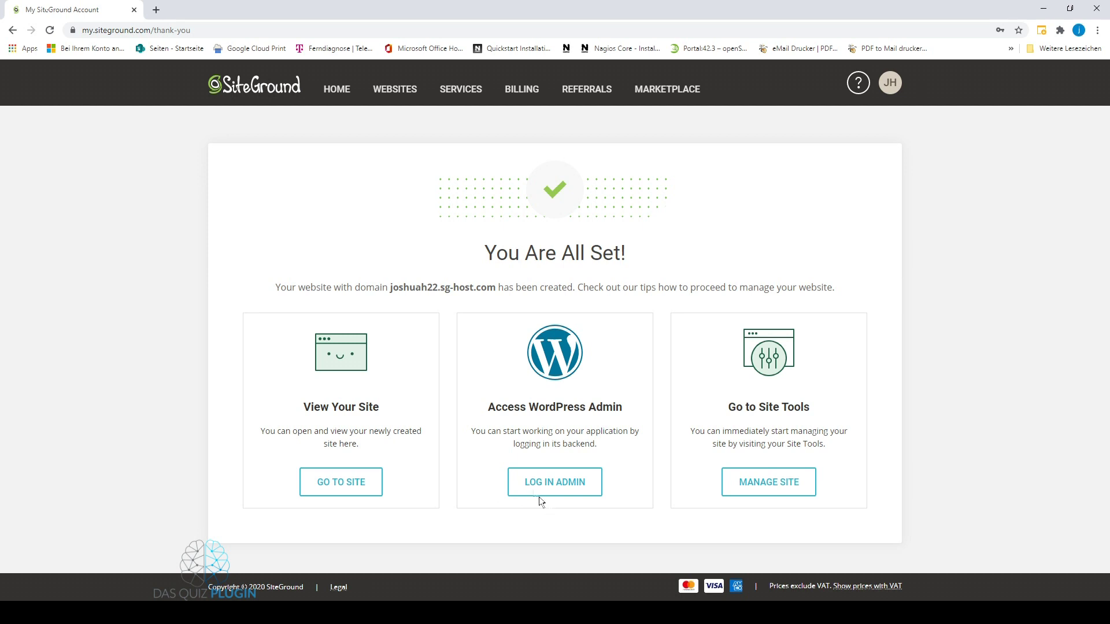
click(399, 96)
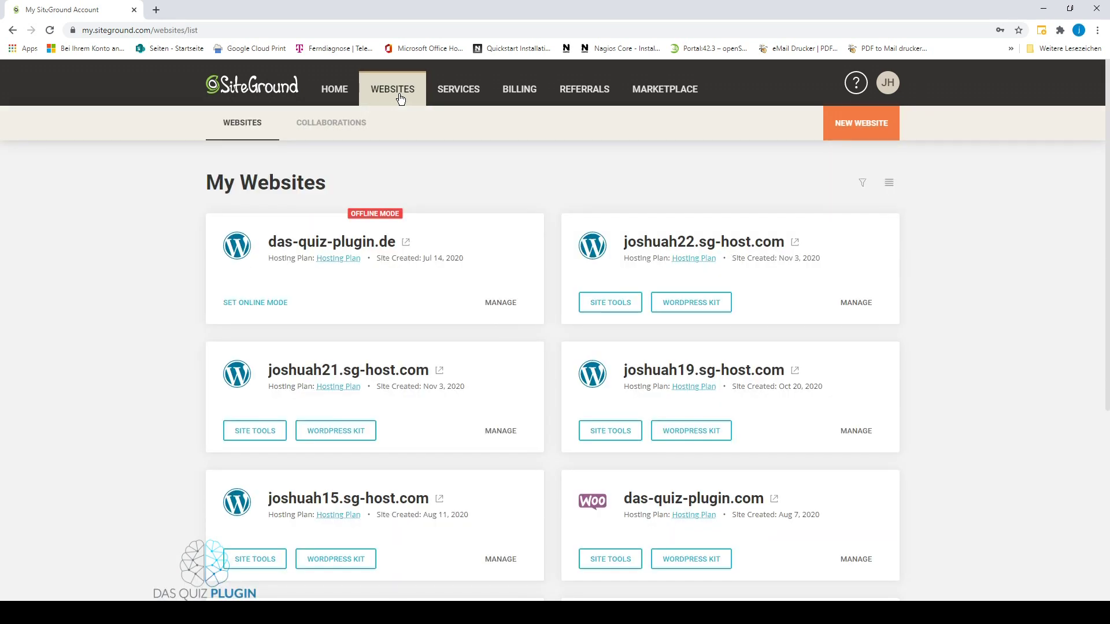
click(864, 315)
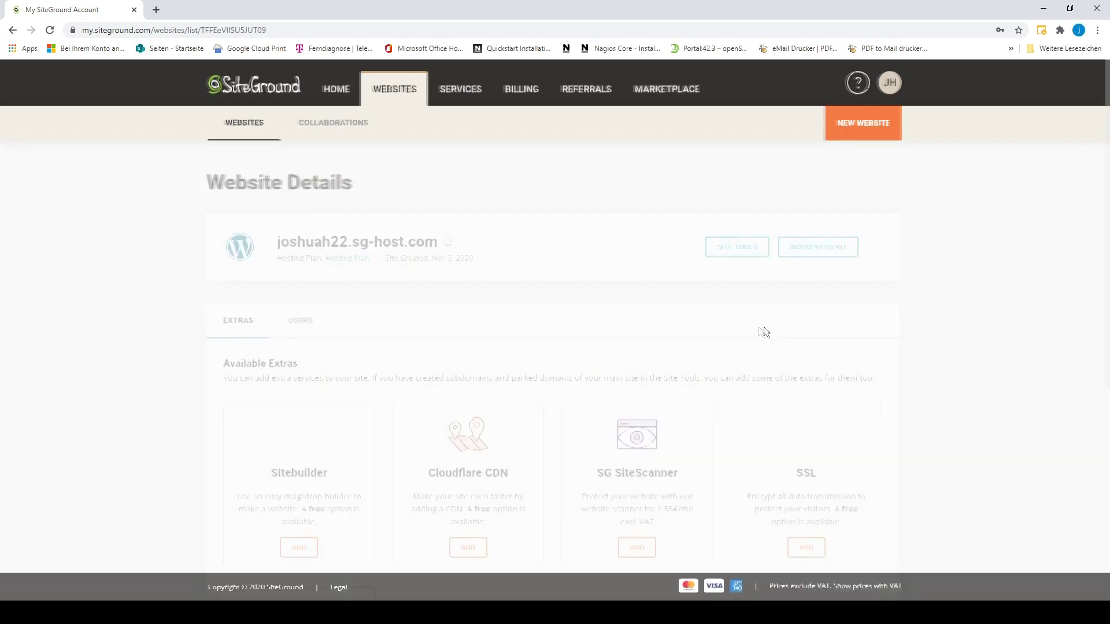
click(726, 255)
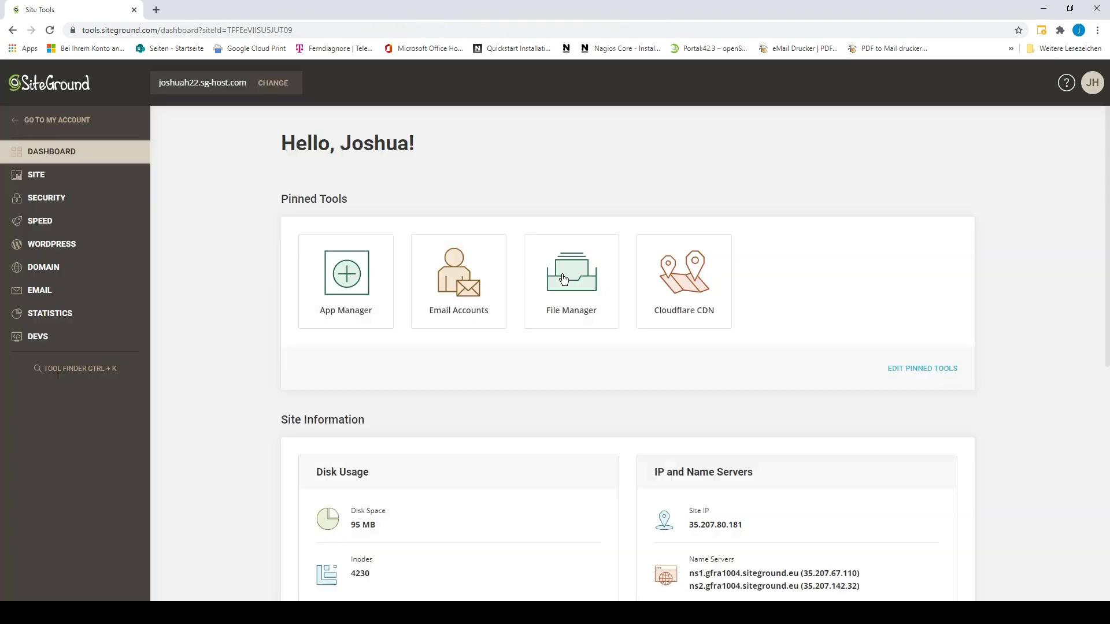
Log in to the site's WordPress admin from WordPress > Install & Manage.
click(93, 245)
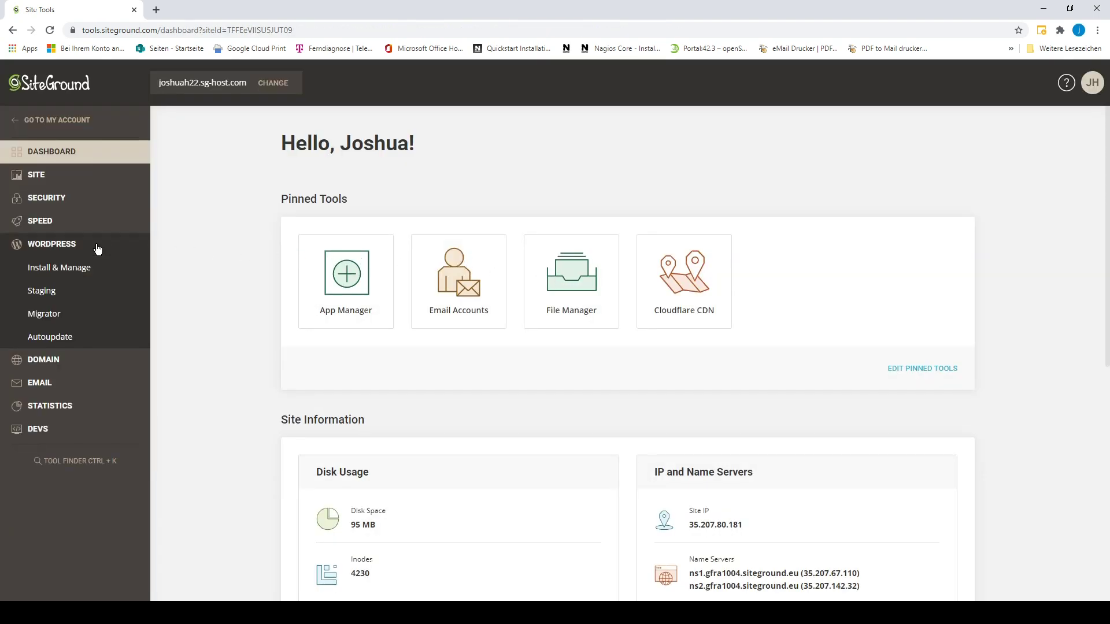
click(86, 270)
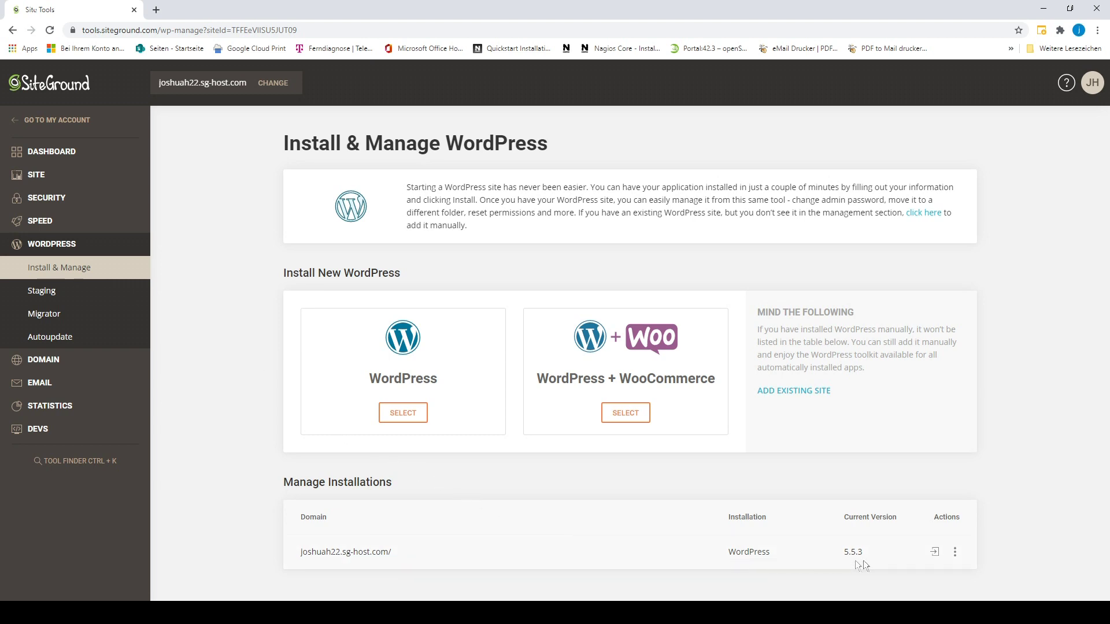
click(936, 552)
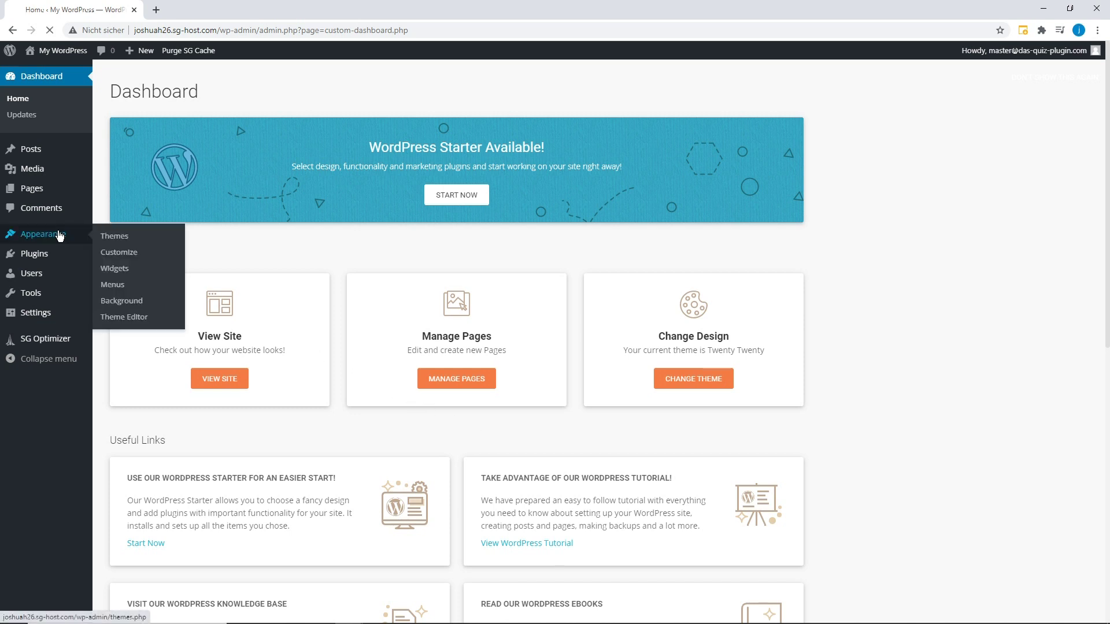
Upload generatepress.3.0.2.zip, install and activate the GeneratePress theme, and view the site.
click(107, 235)
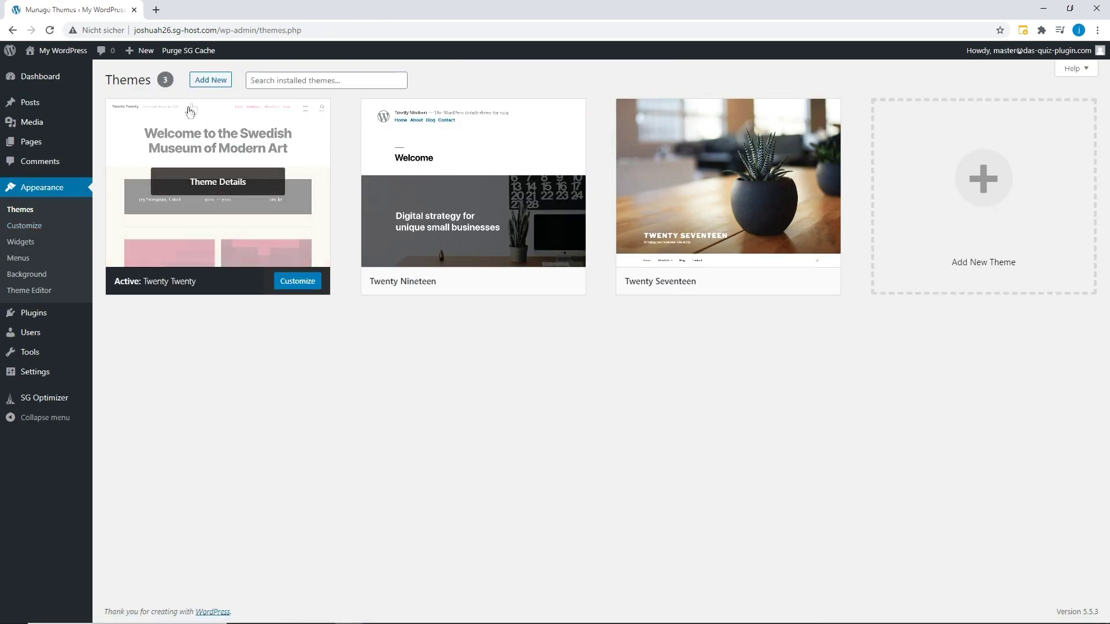
click(210, 84)
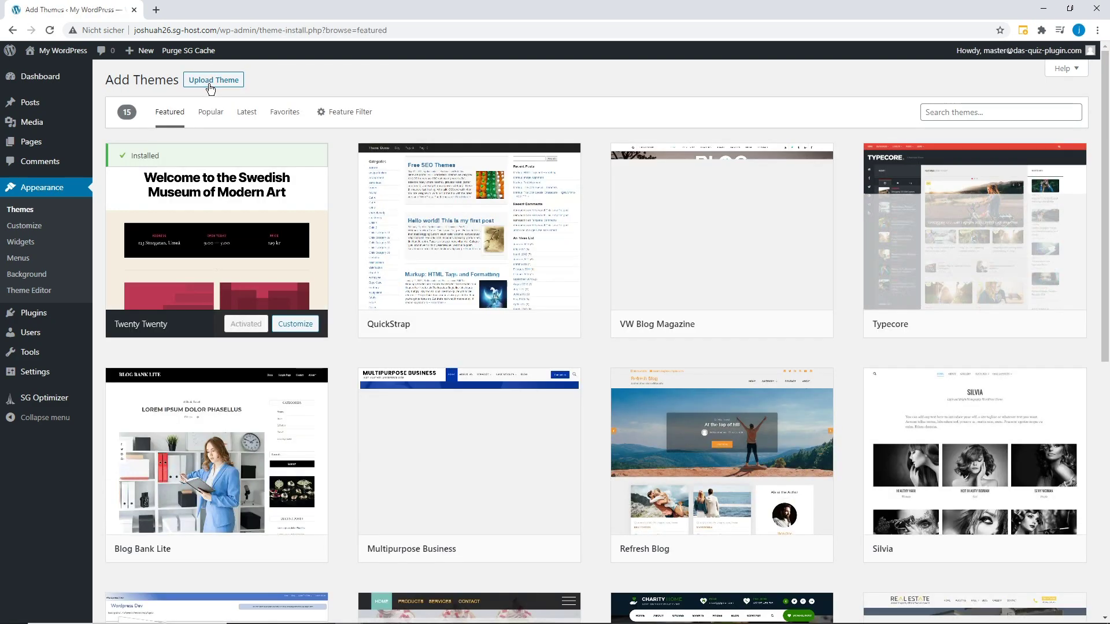
click(210, 85)
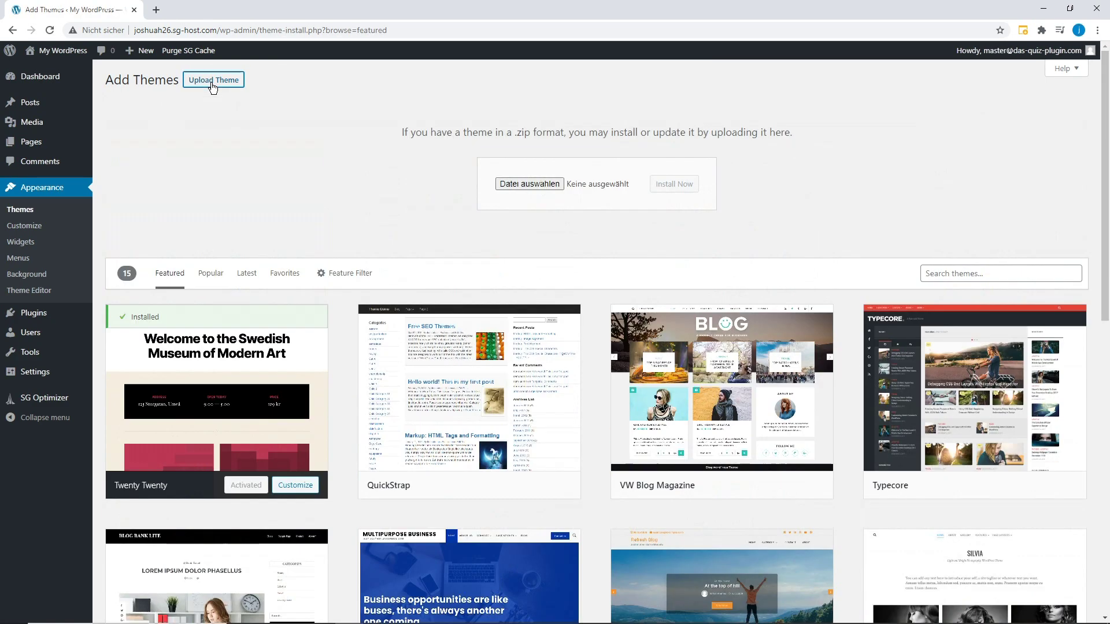
click(530, 182)
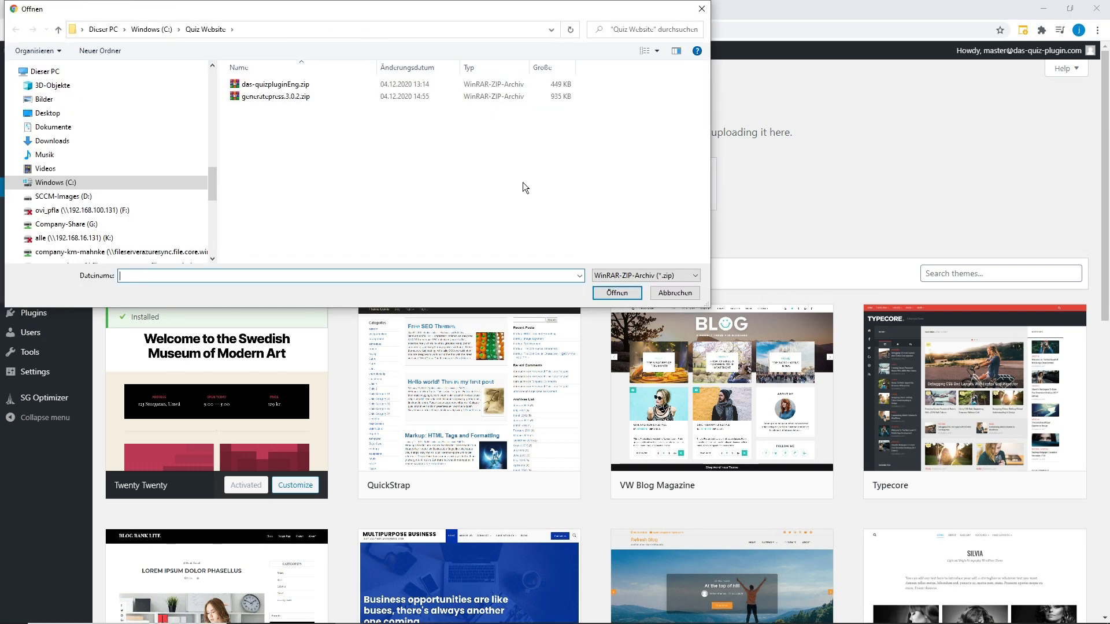
double_click(257, 97)
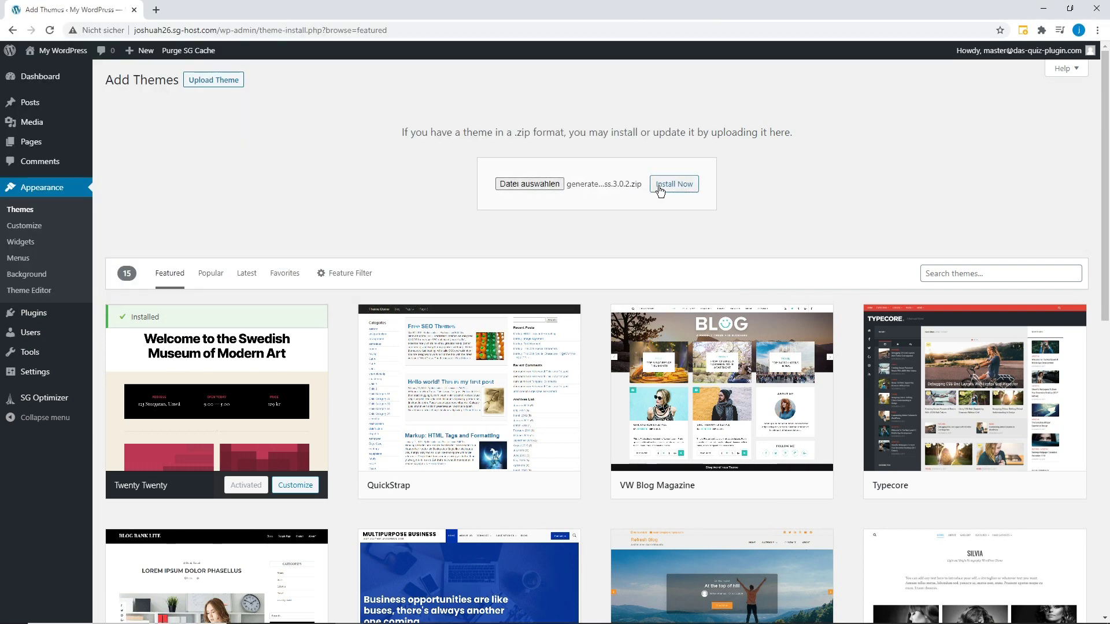
click(660, 186)
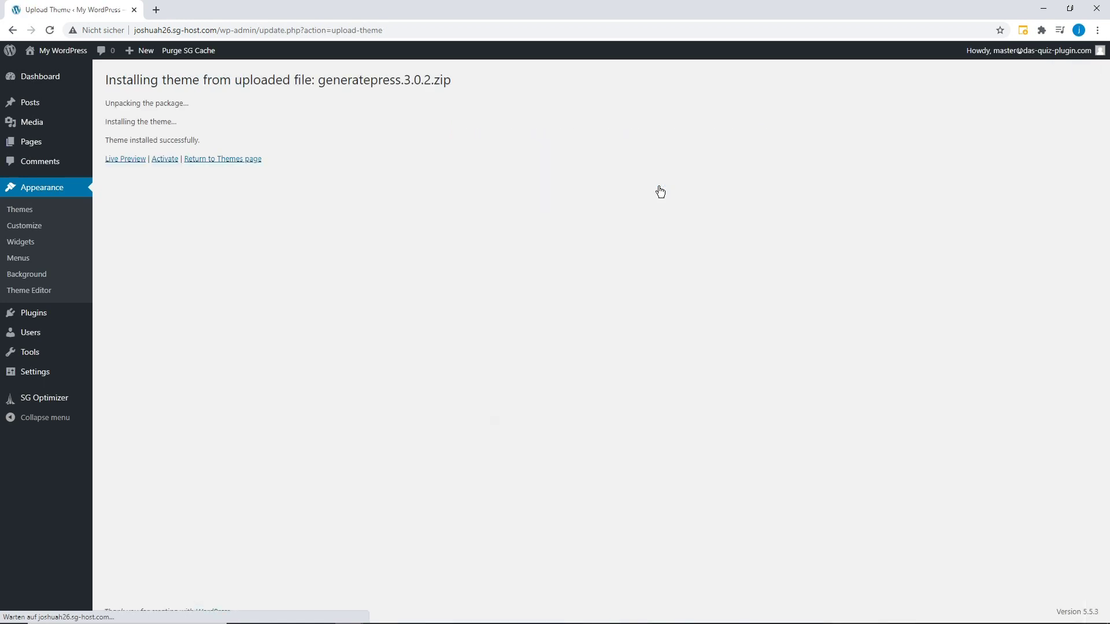
click(168, 162)
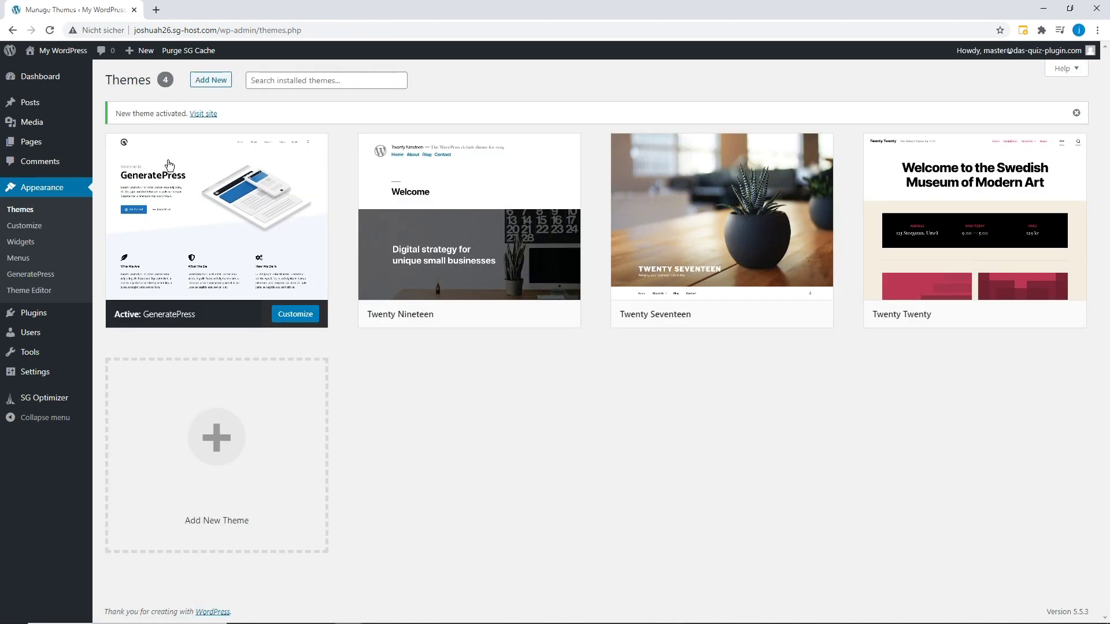
click(204, 114)
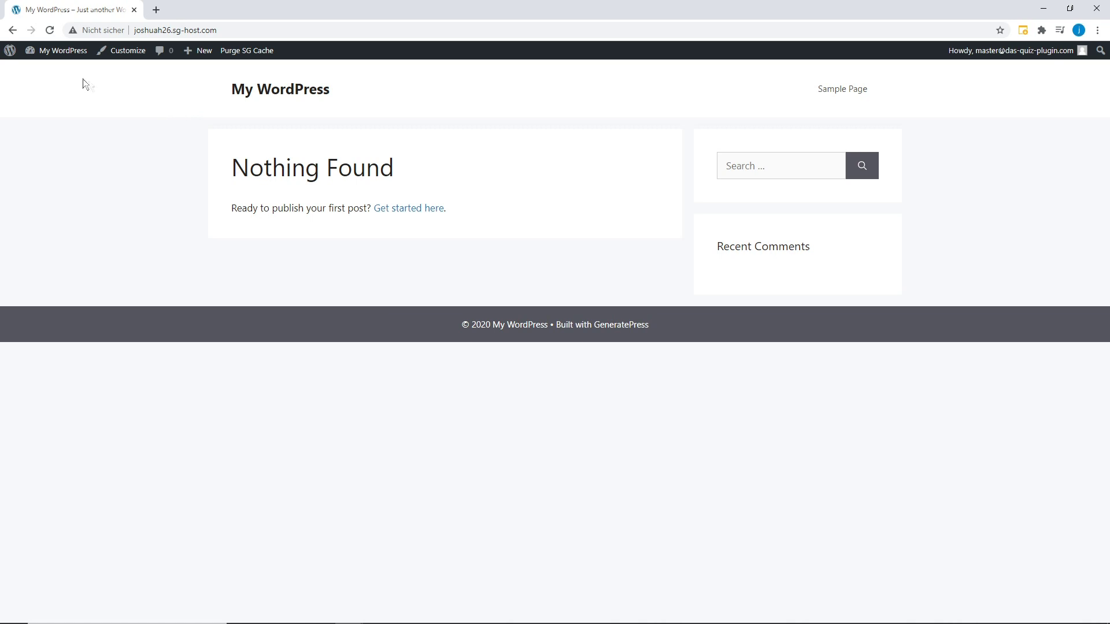
mouse_move(30, 55)
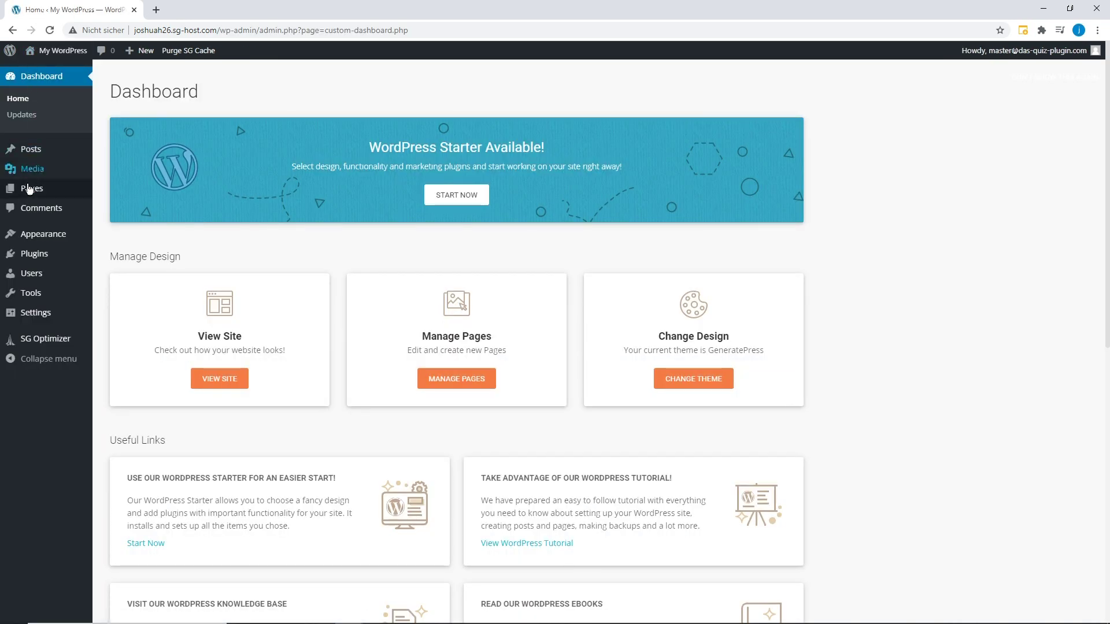
Upload das-quizpluginEng.zip, activate Das Quiz Plugin, and return to the plugins list.
click(35, 254)
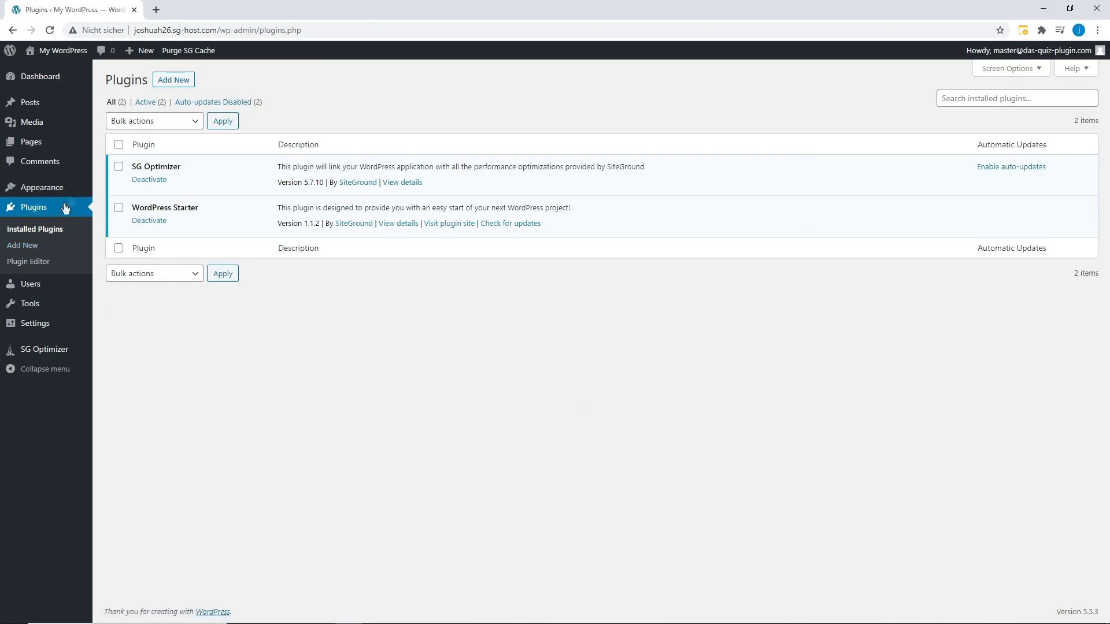
click(167, 83)
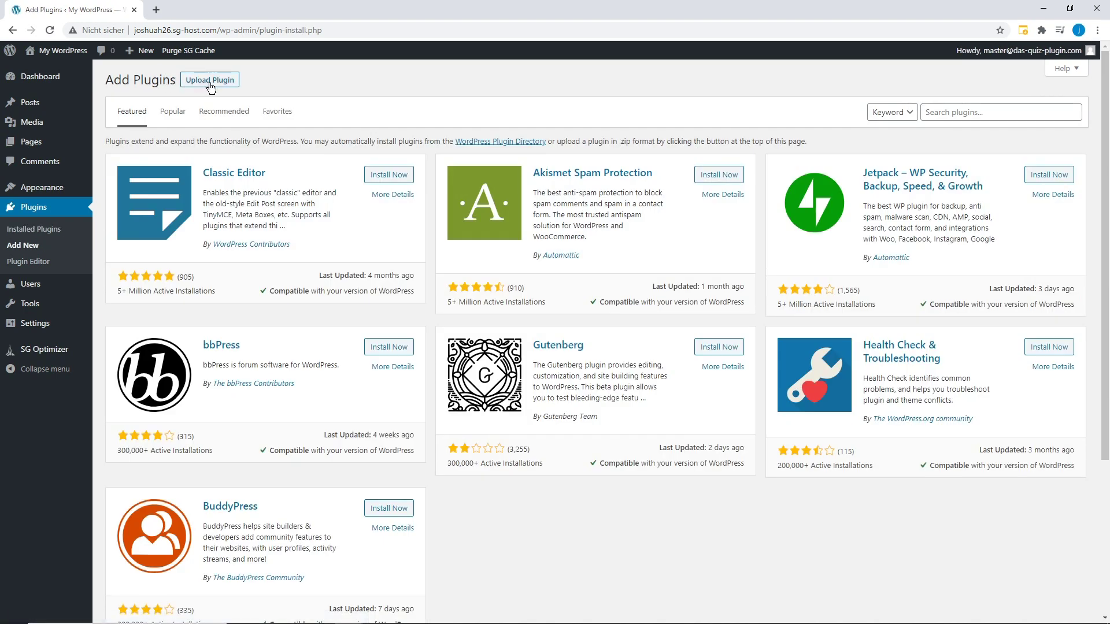
click(210, 82)
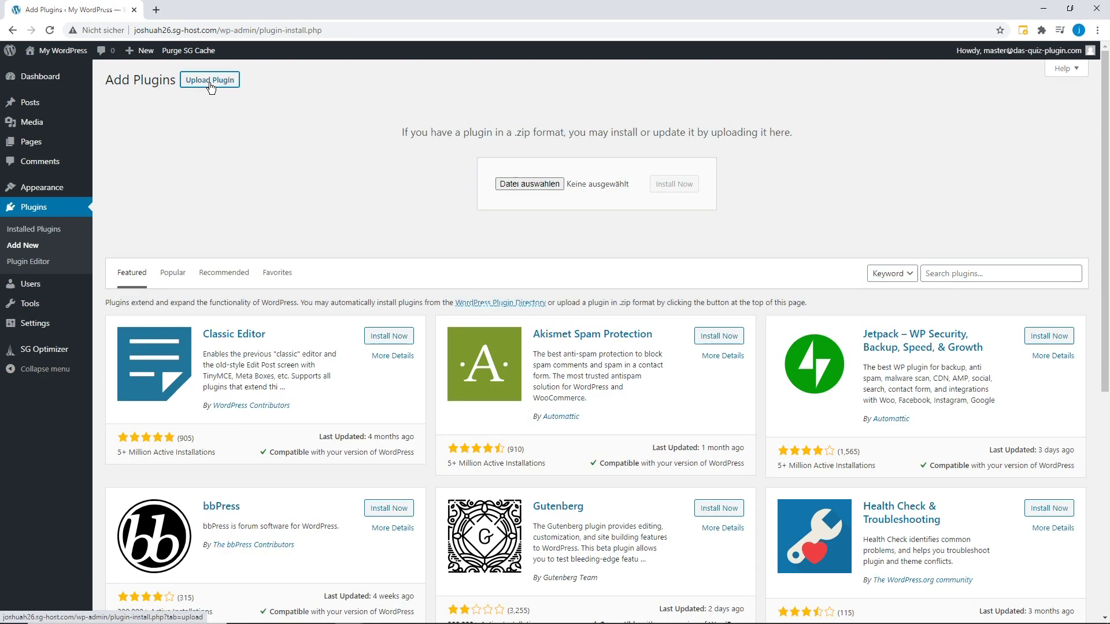
click(526, 186)
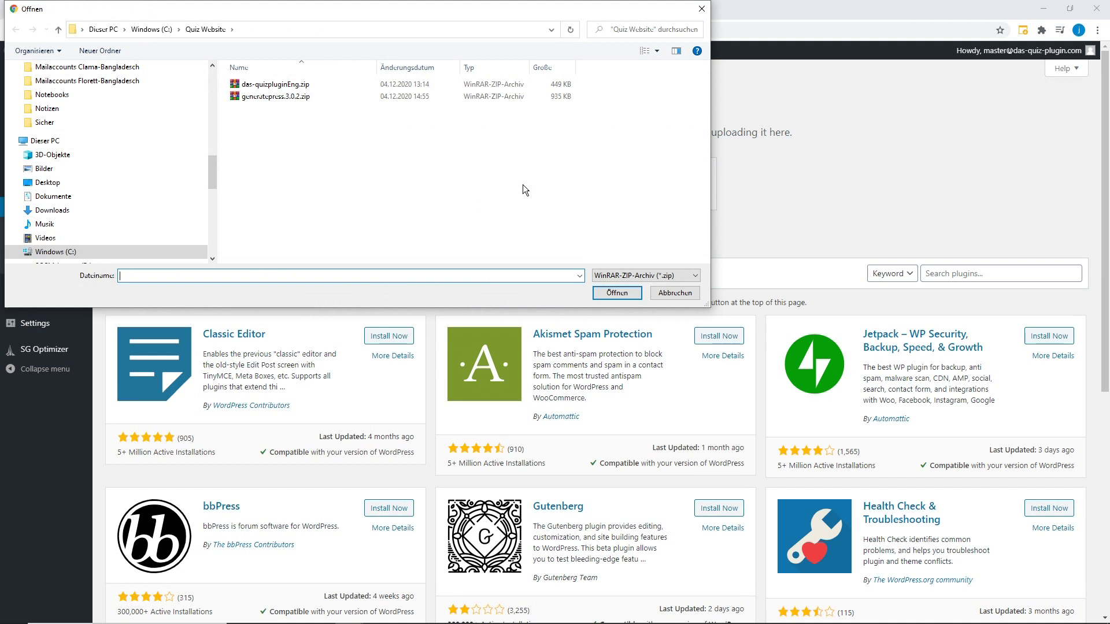
double_click(279, 88)
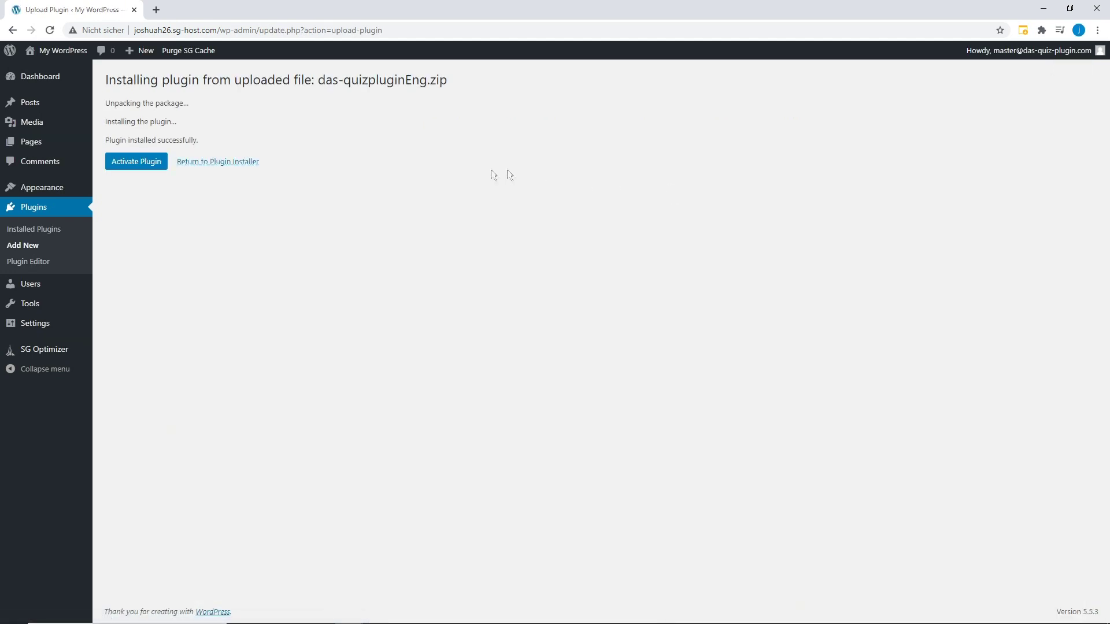
click(145, 166)
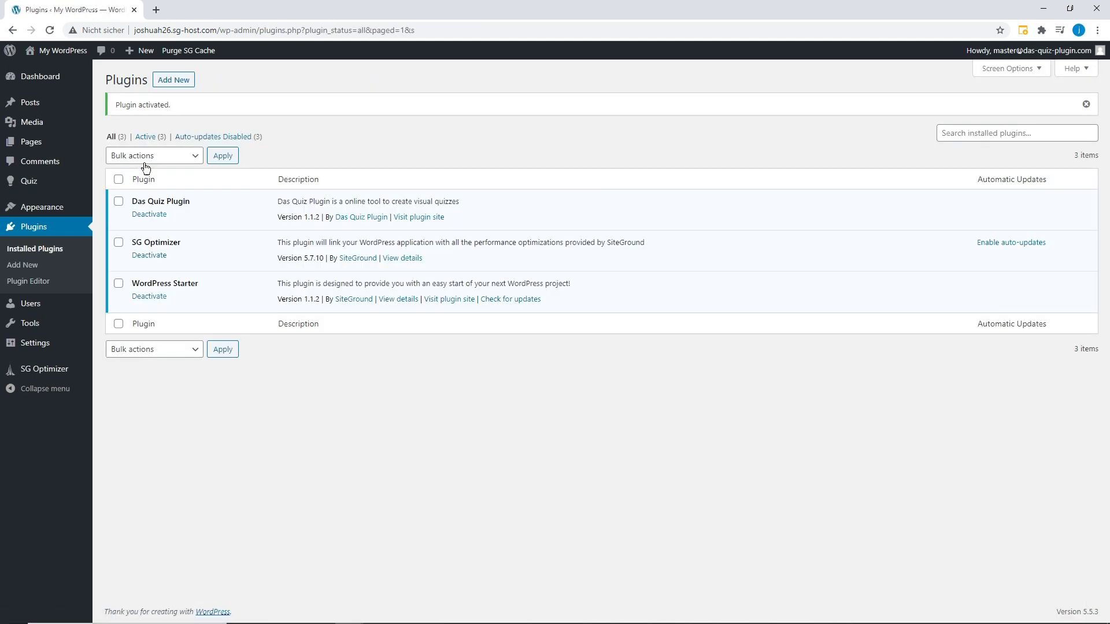
click(41, 229)
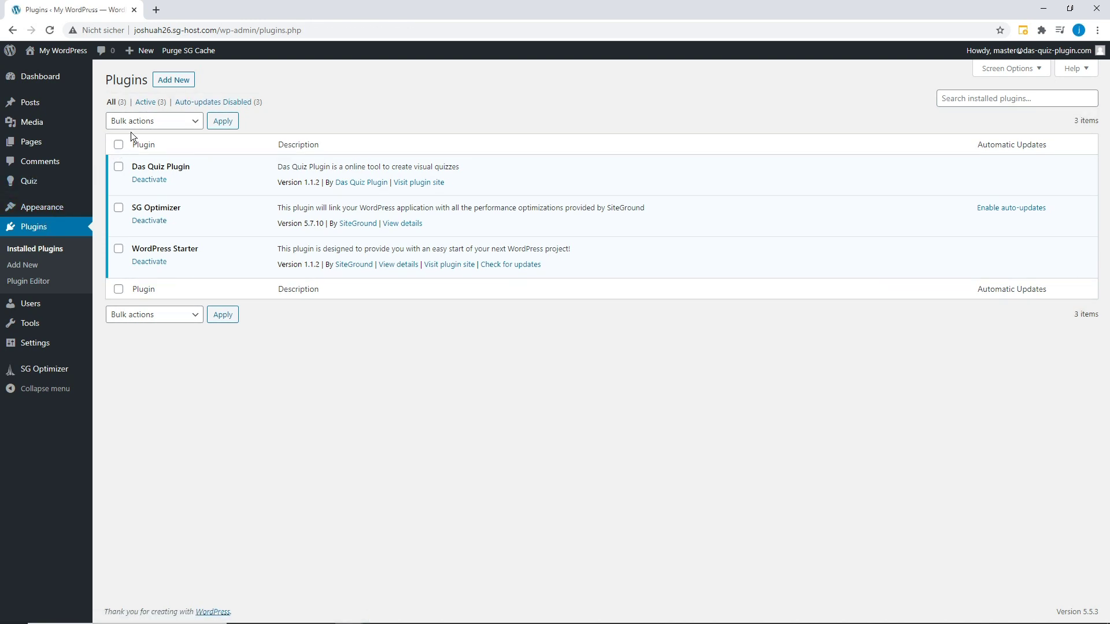
mouse_move(46, 186)
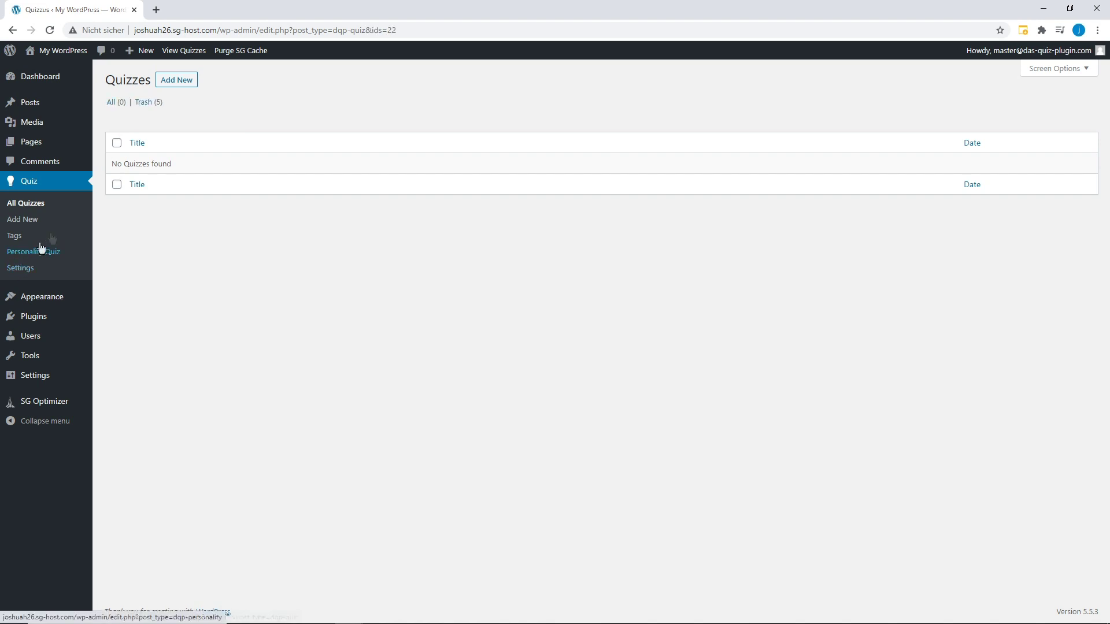
Create a new quiz titled Test Quiz with the question 'Why?'.
click(177, 80)
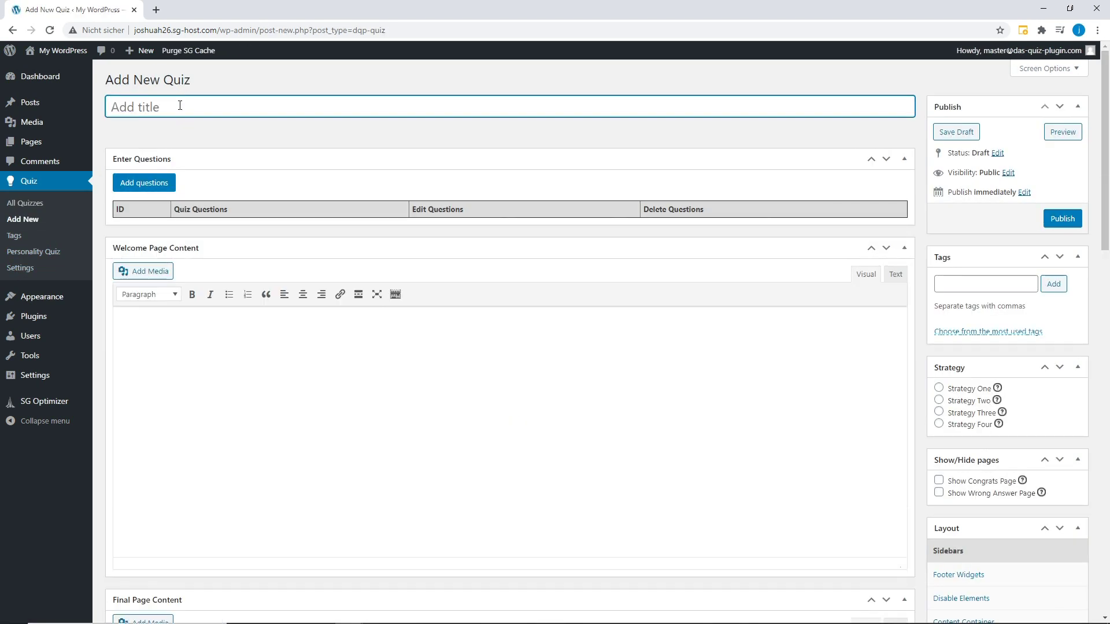
text(Test Quiz)
click(145, 183)
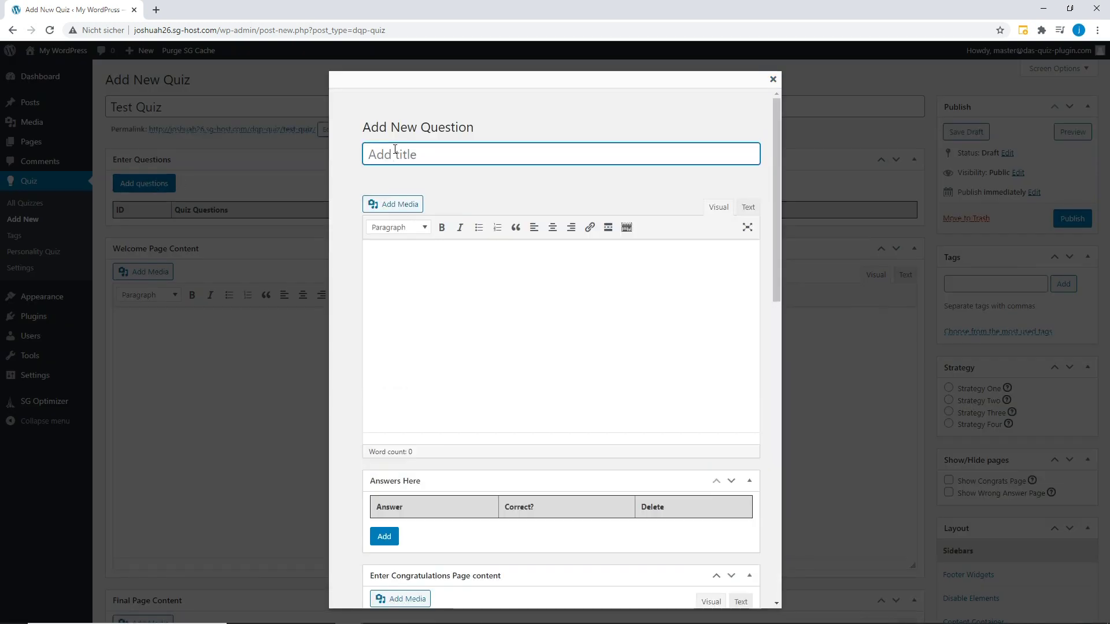
text(Wh)
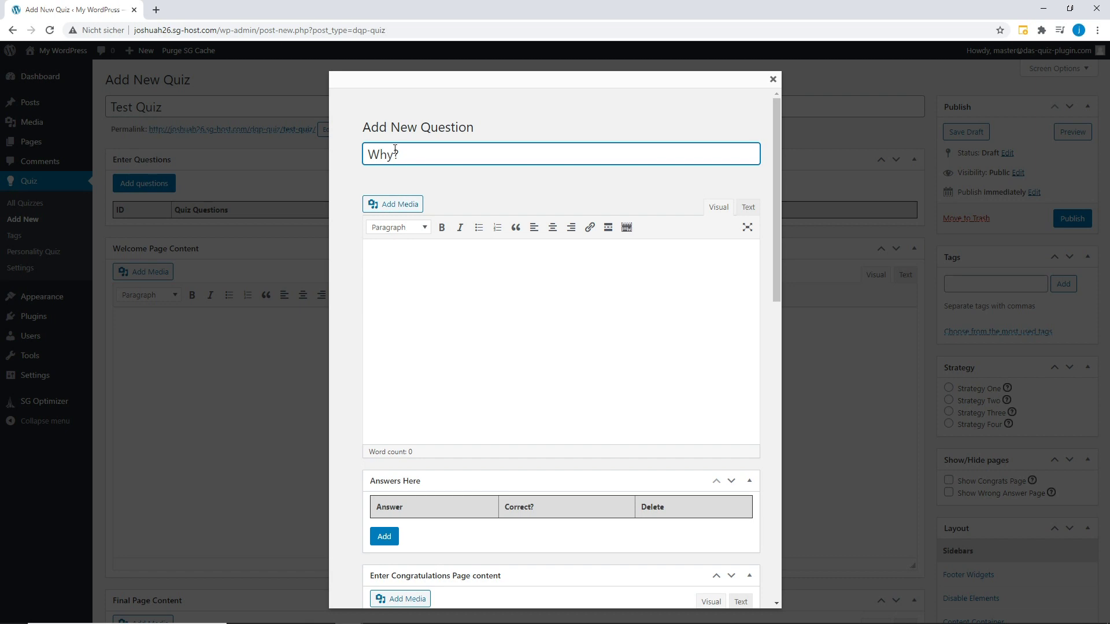
scroll(462, 263, down, 4)
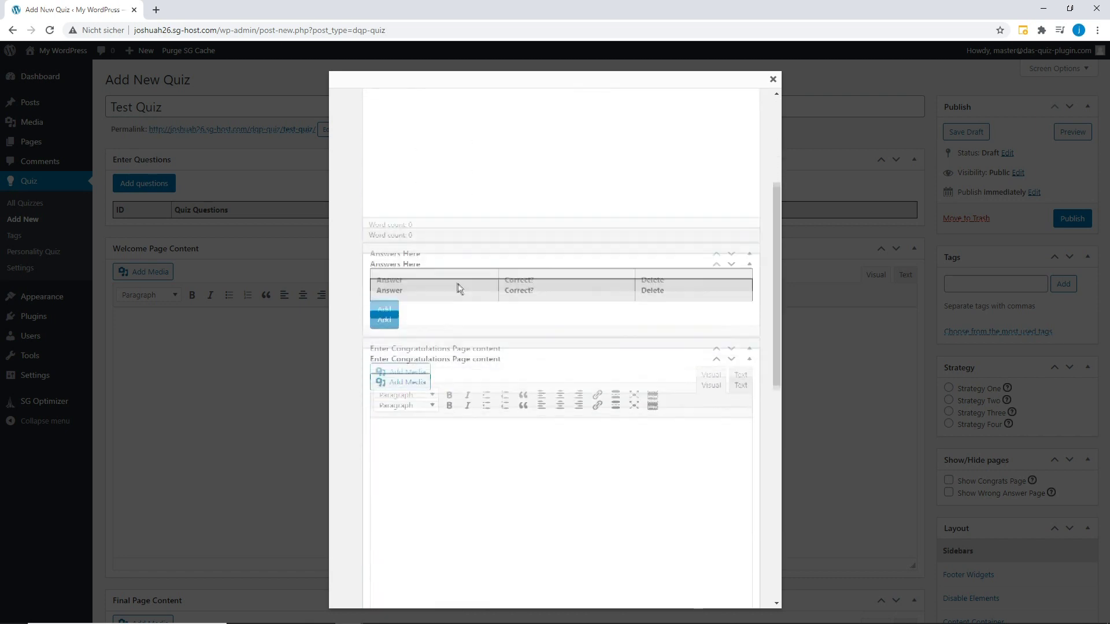
Add two answers including 'Test 2', save the question, publish the quiz, and go to Themes.
click(385, 301)
click(407, 354)
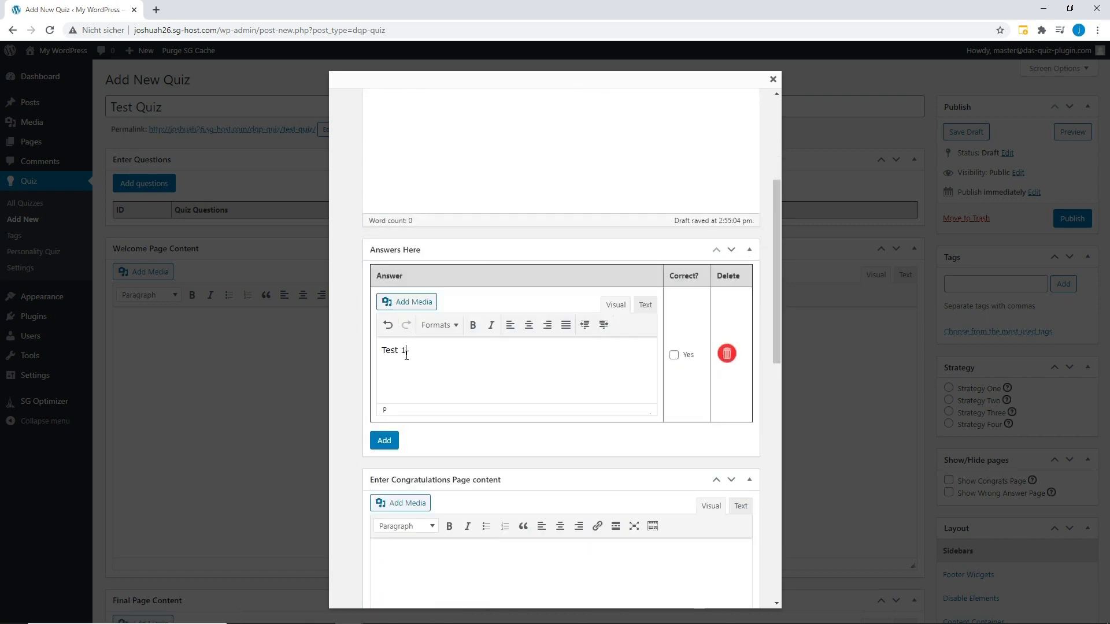
scroll(407, 355, down, 2)
click(384, 325)
click(421, 375)
text(Te)
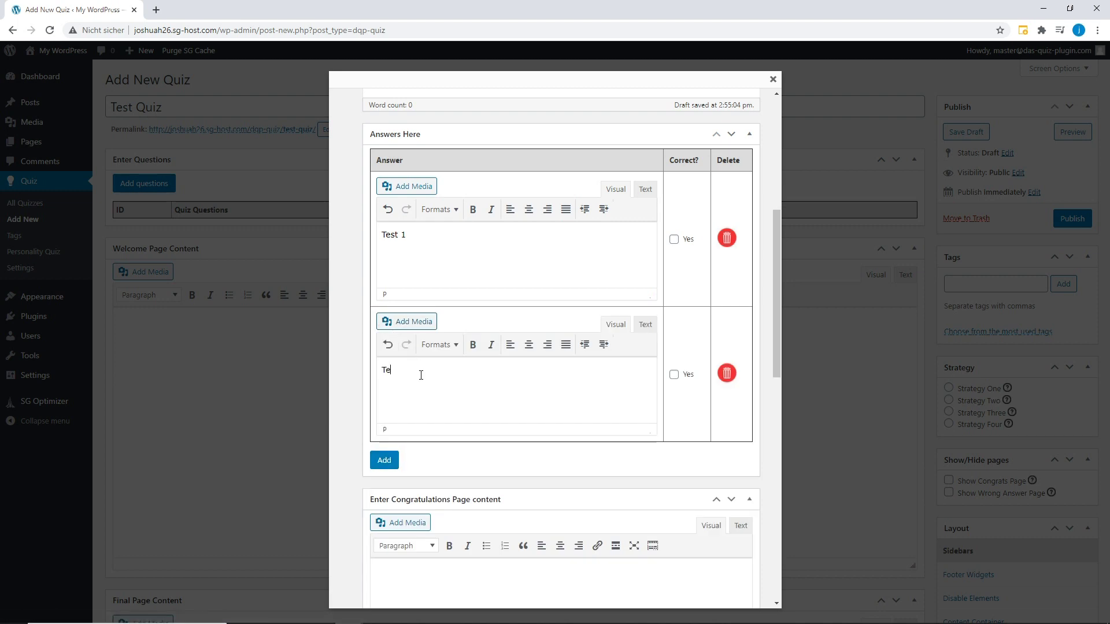
text(st 2)
scroll(587, 315, down, 10)
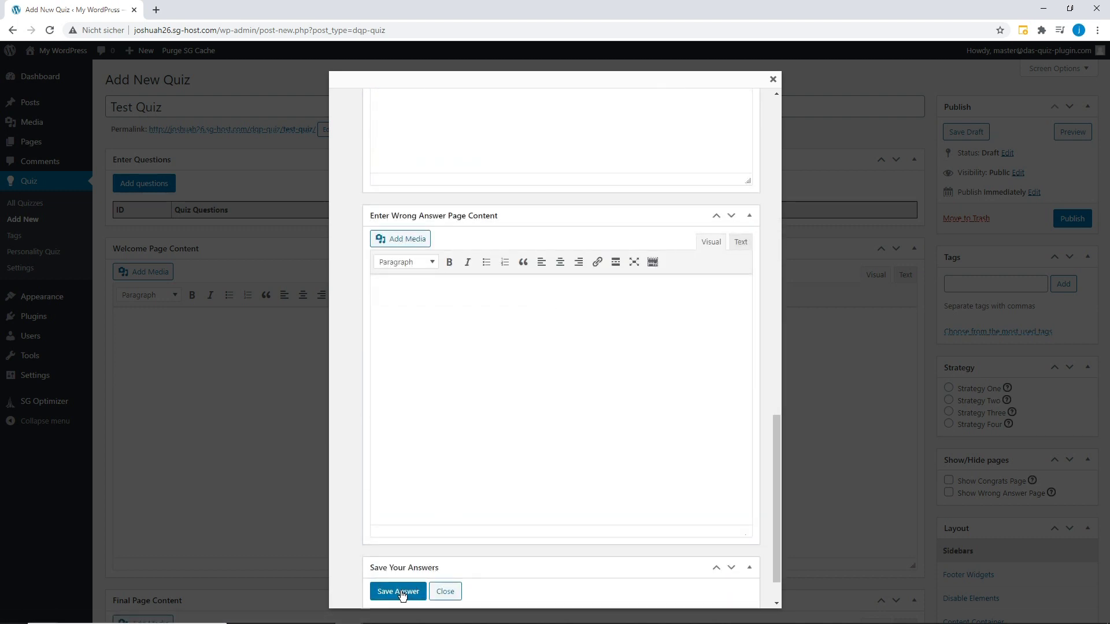
click(402, 592)
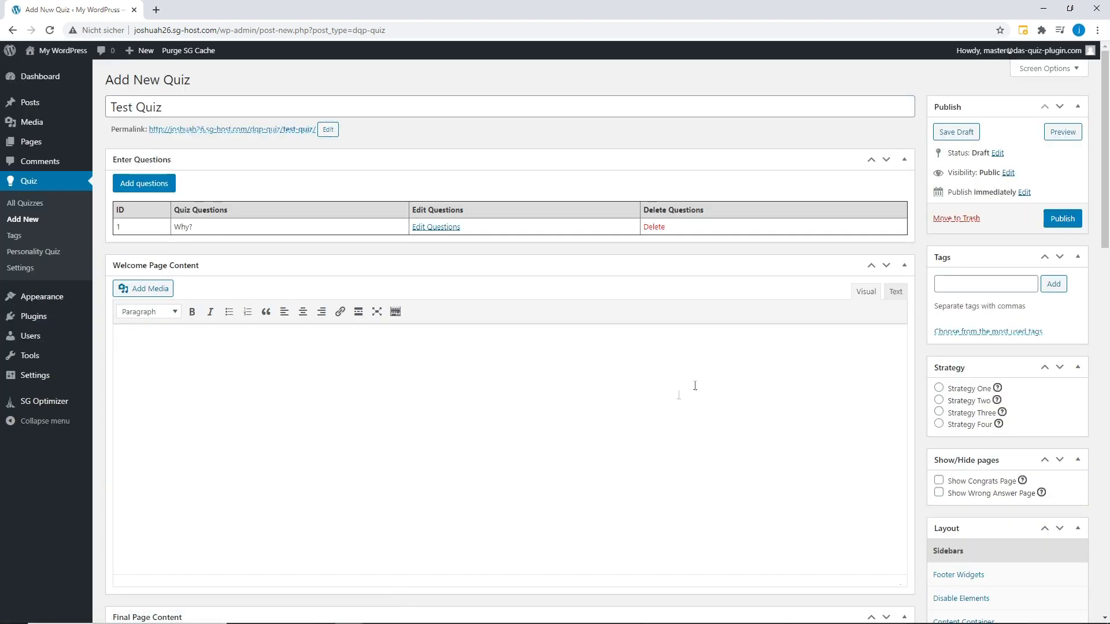
click(1051, 220)
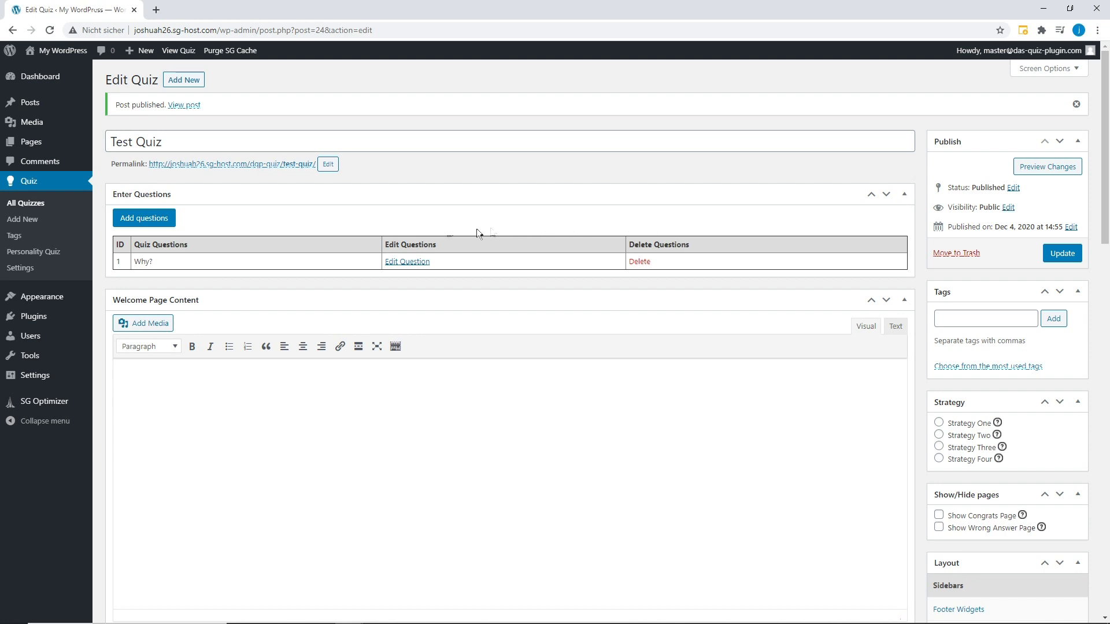
click(45, 298)
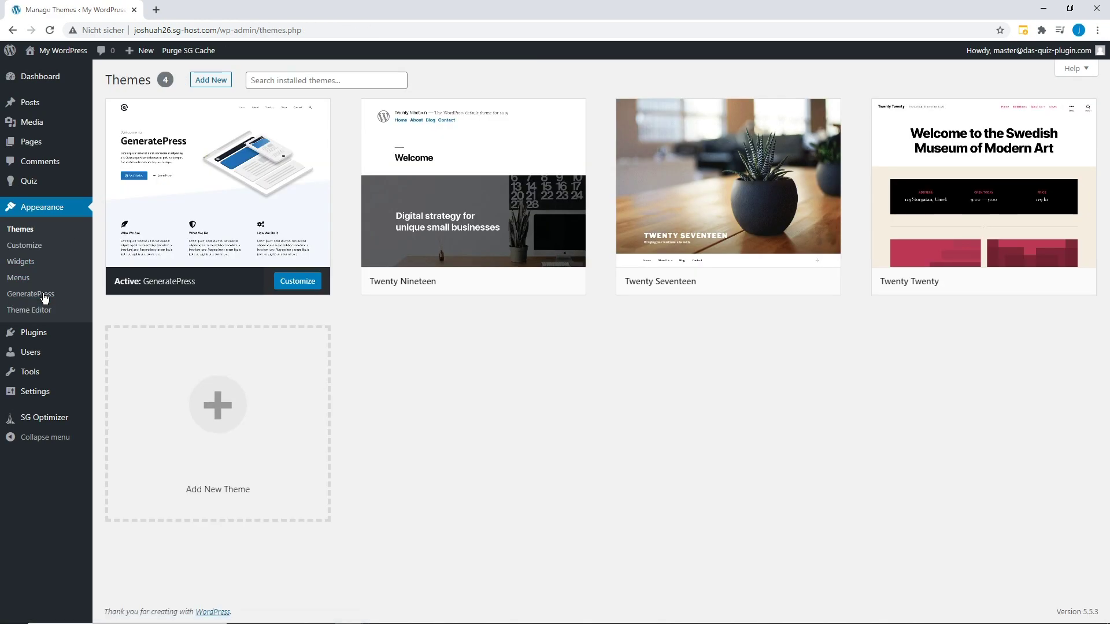
In the GeneratePress Customizer, create a menu named QuizMenu set as the primary menu.
click(292, 281)
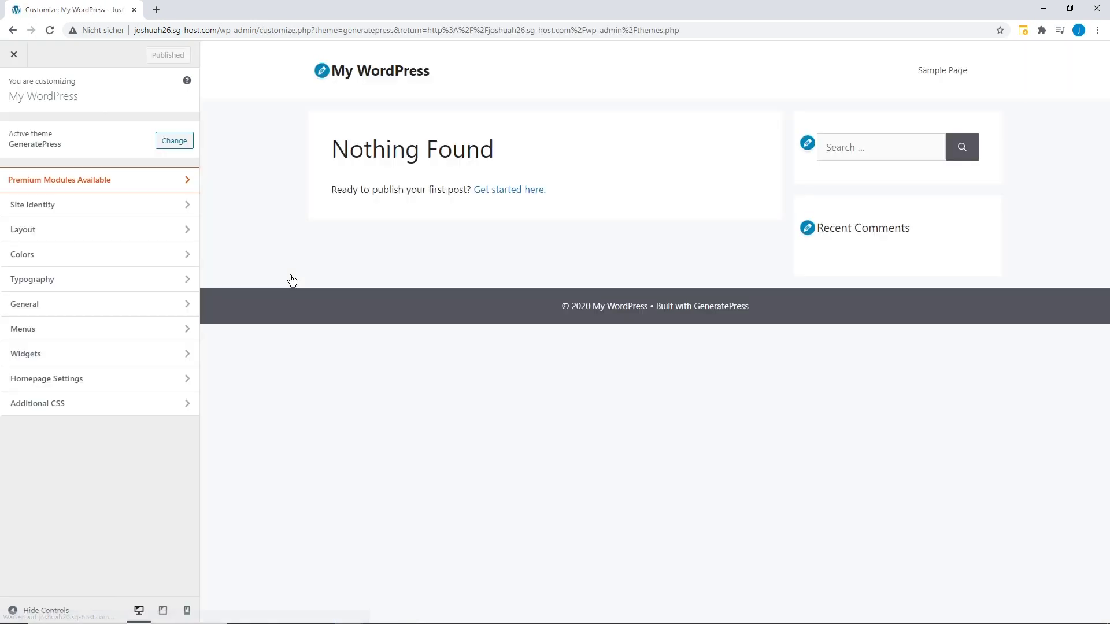
click(129, 334)
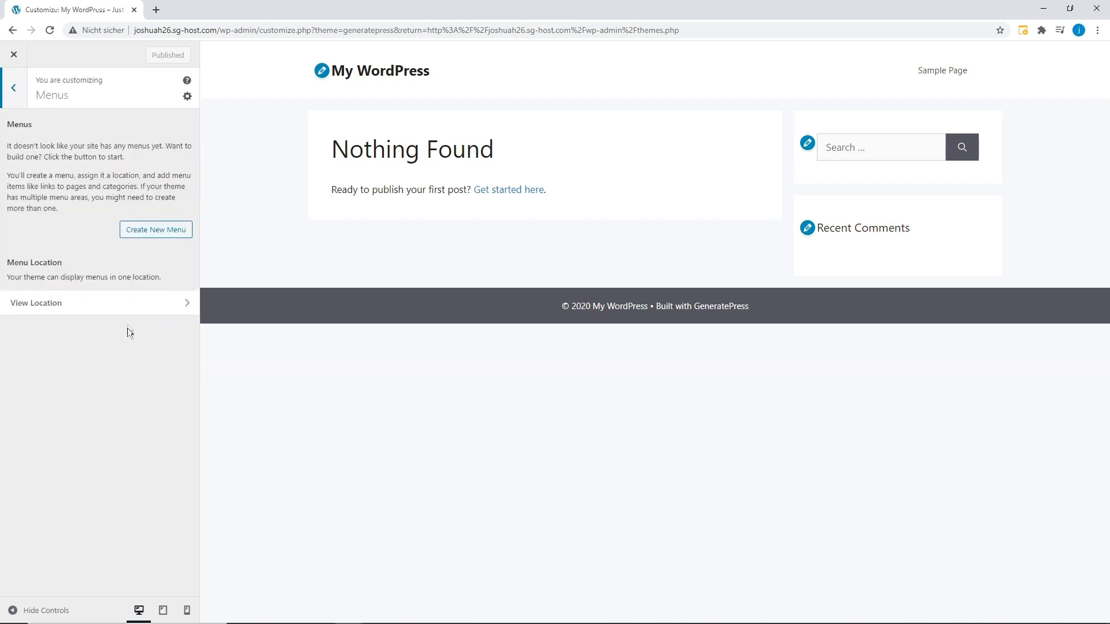
click(144, 230)
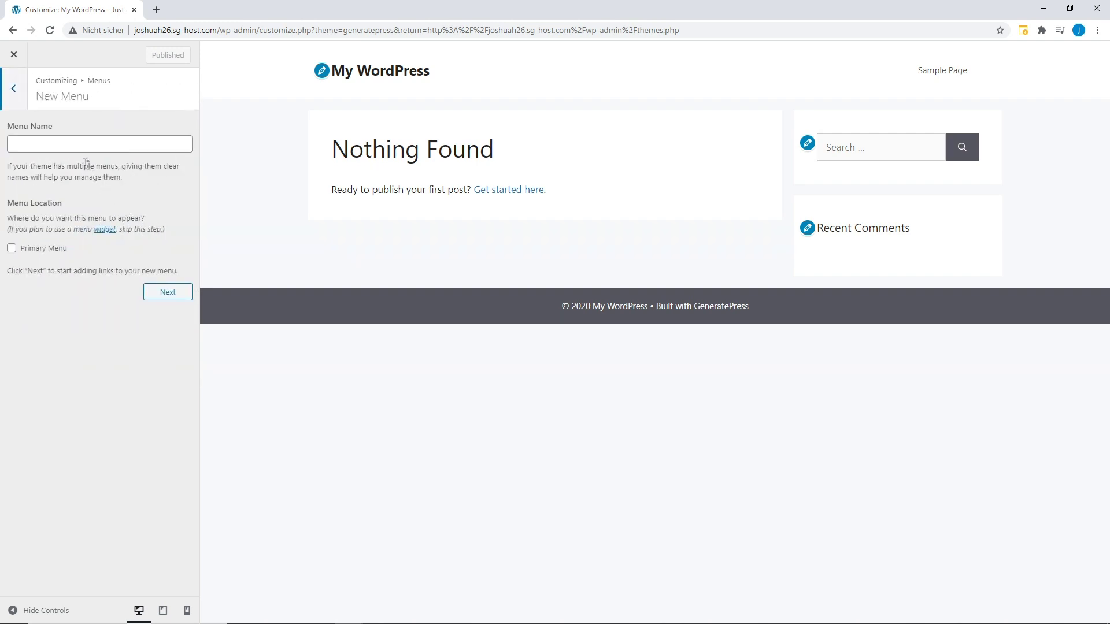
click(63, 148)
text(QuizMenu)
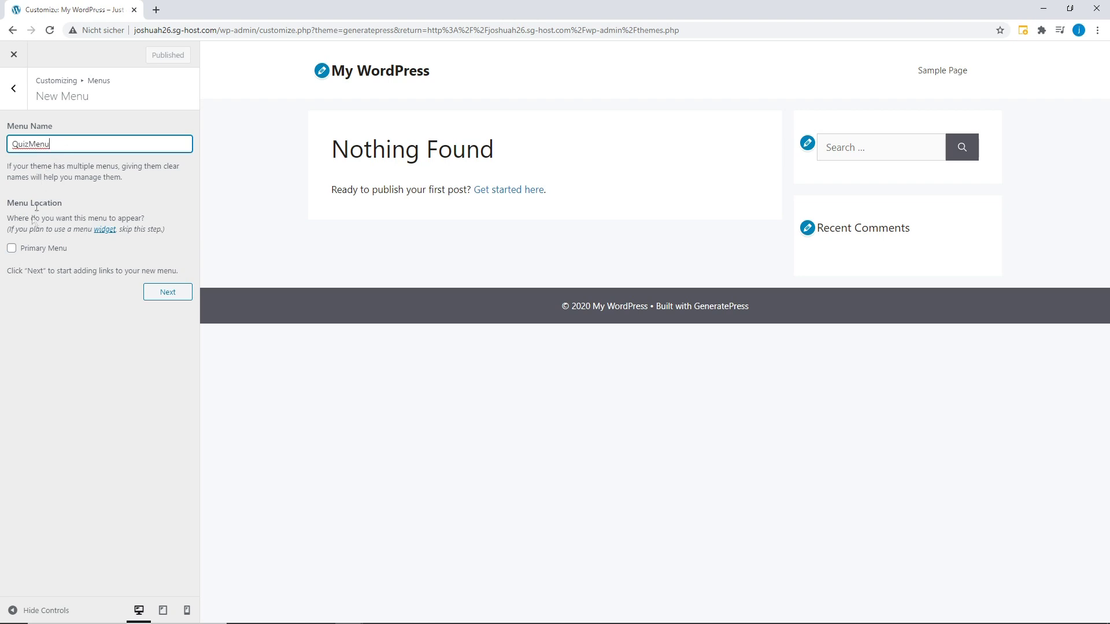
click(12, 248)
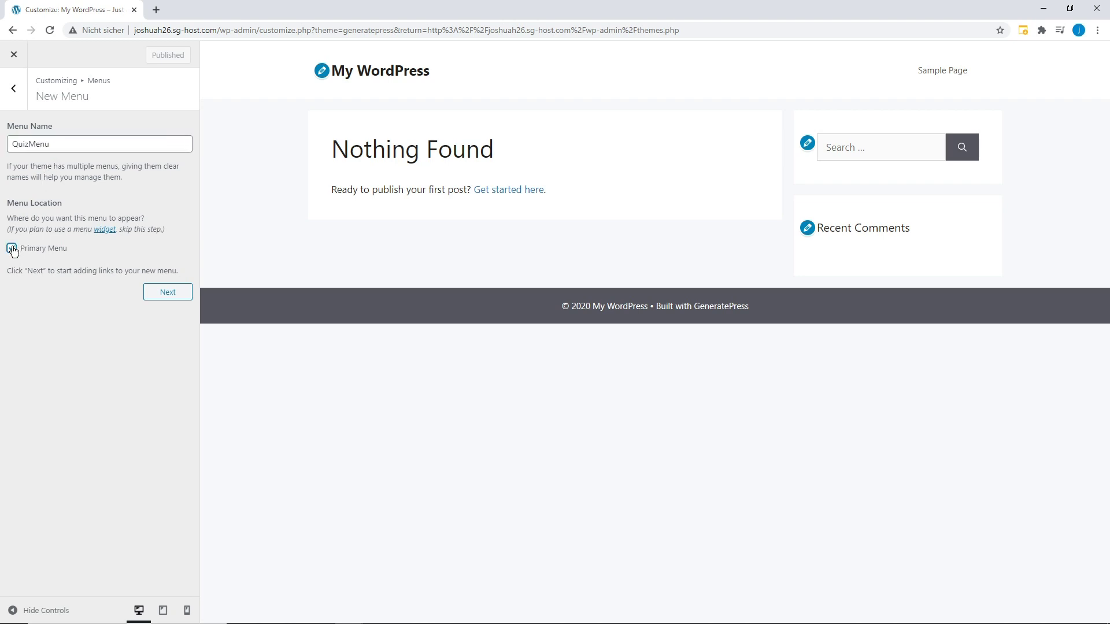
click(169, 292)
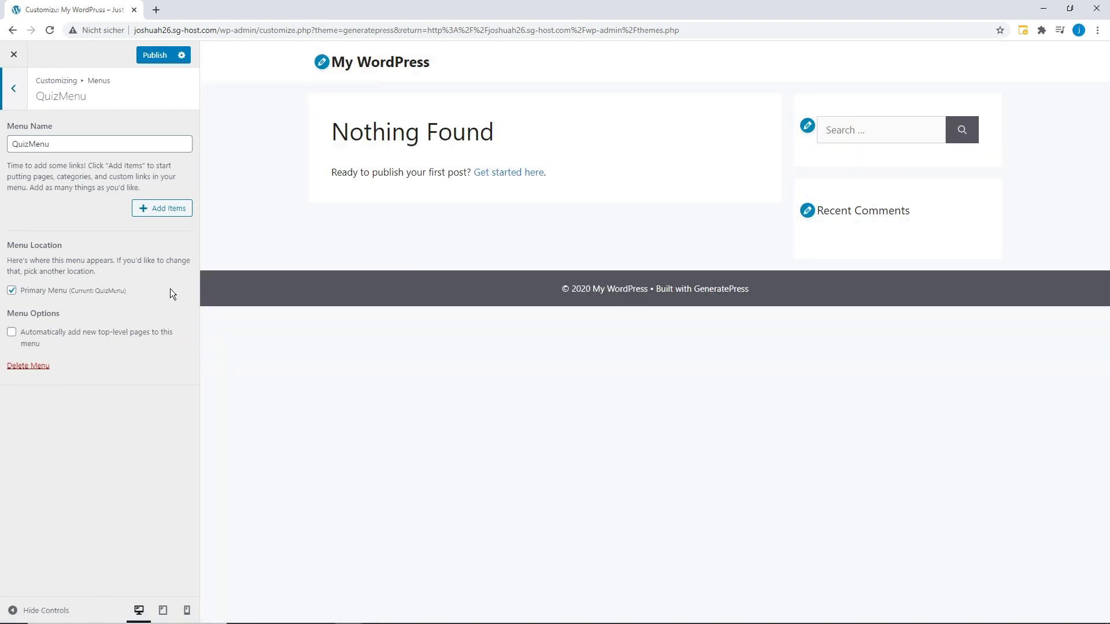
Add Test Quiz to QuizMenu and publish the changes.
click(149, 209)
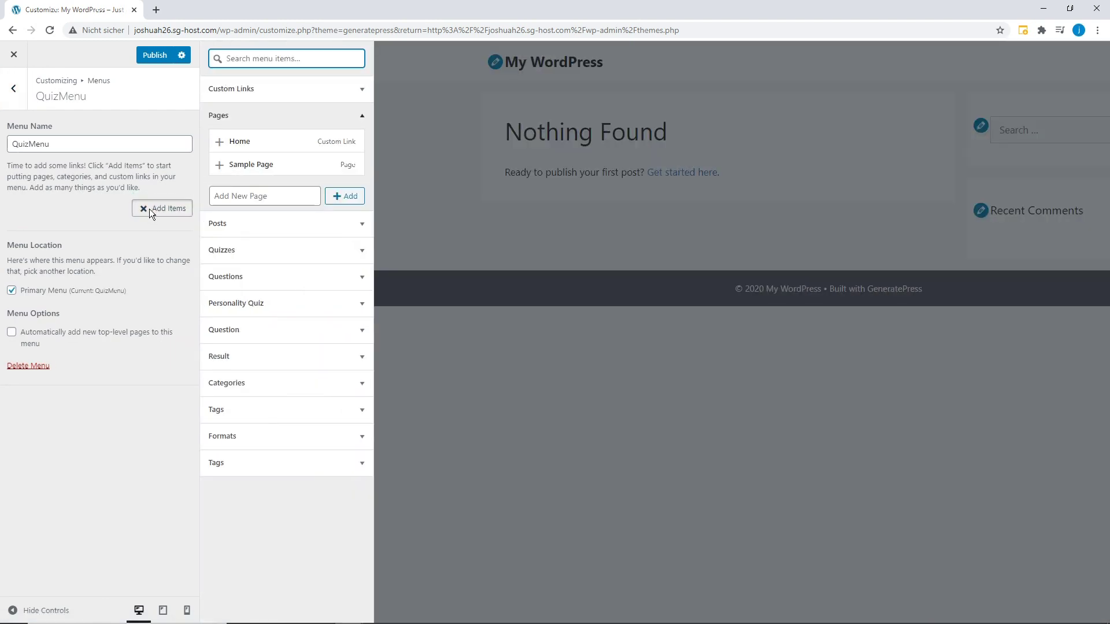
click(221, 250)
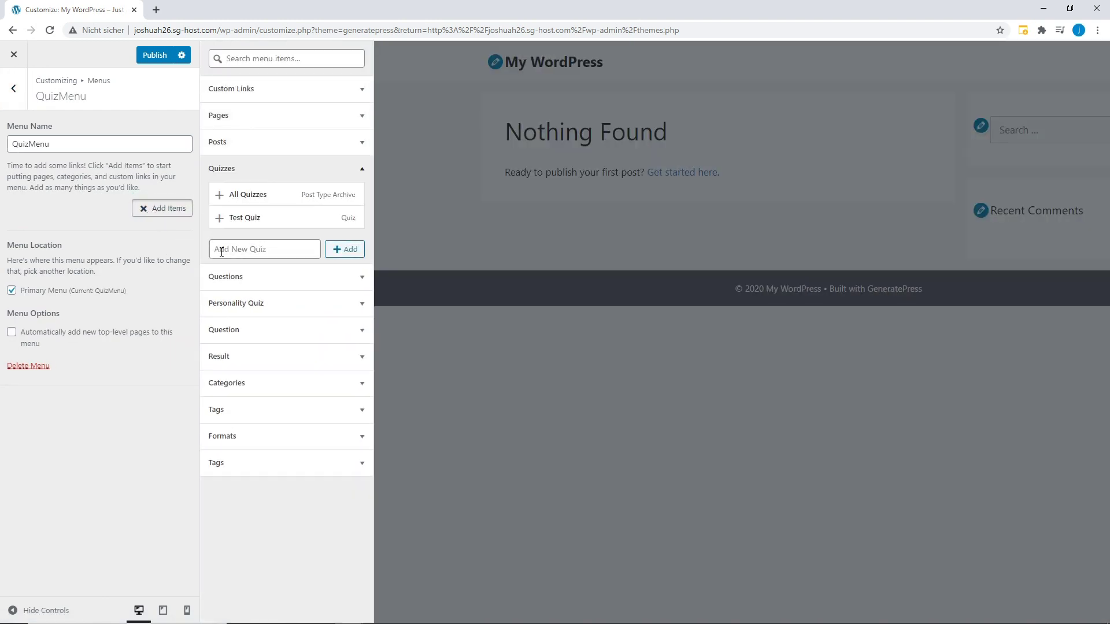
click(236, 222)
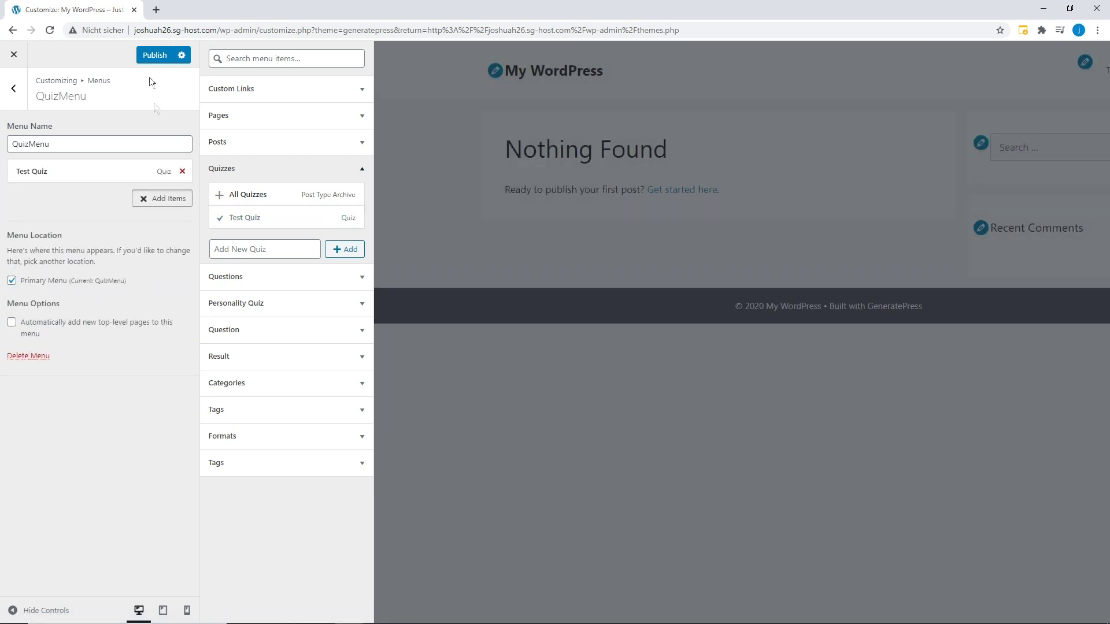
click(150, 56)
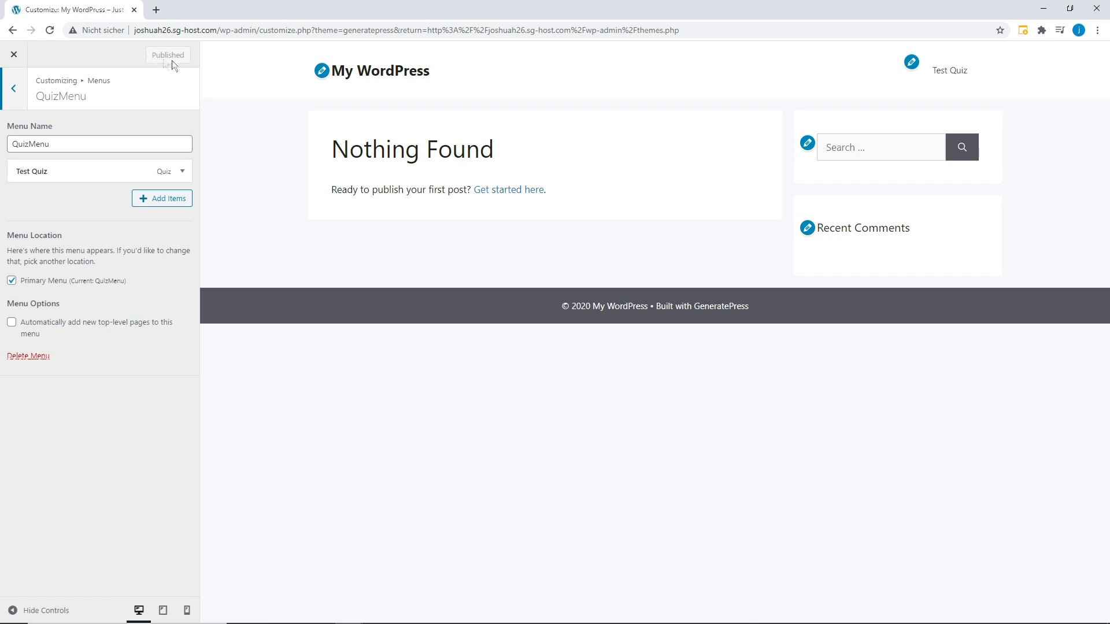
Load the site's front page and open Test Quiz from the menu.
drag(220, 33, 705, 43)
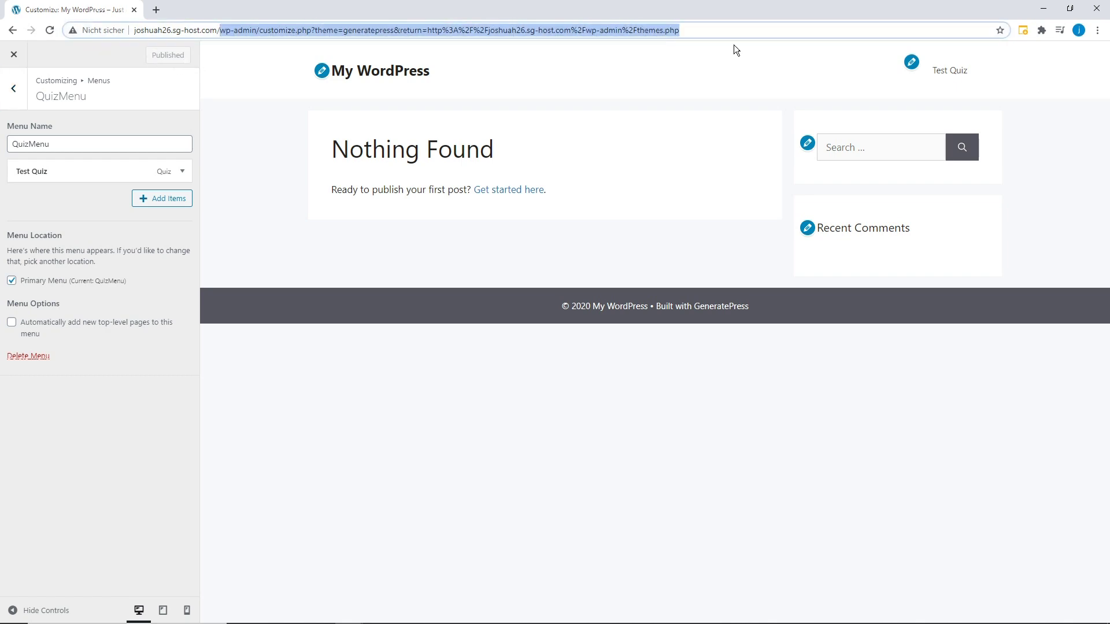
key(BackSpace)
key(Return)
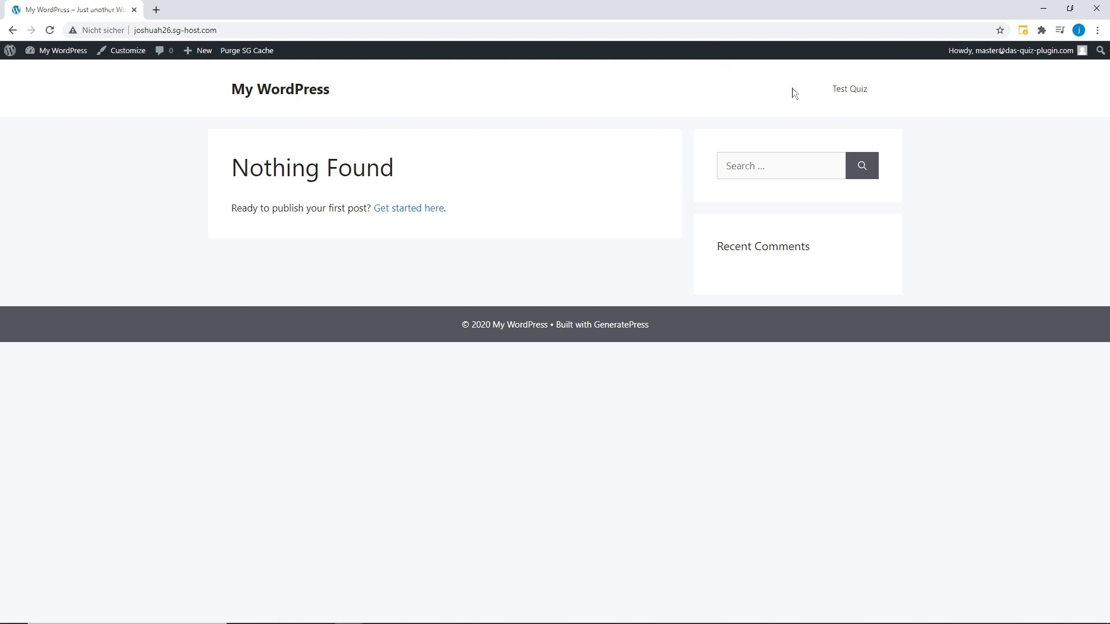
click(849, 89)
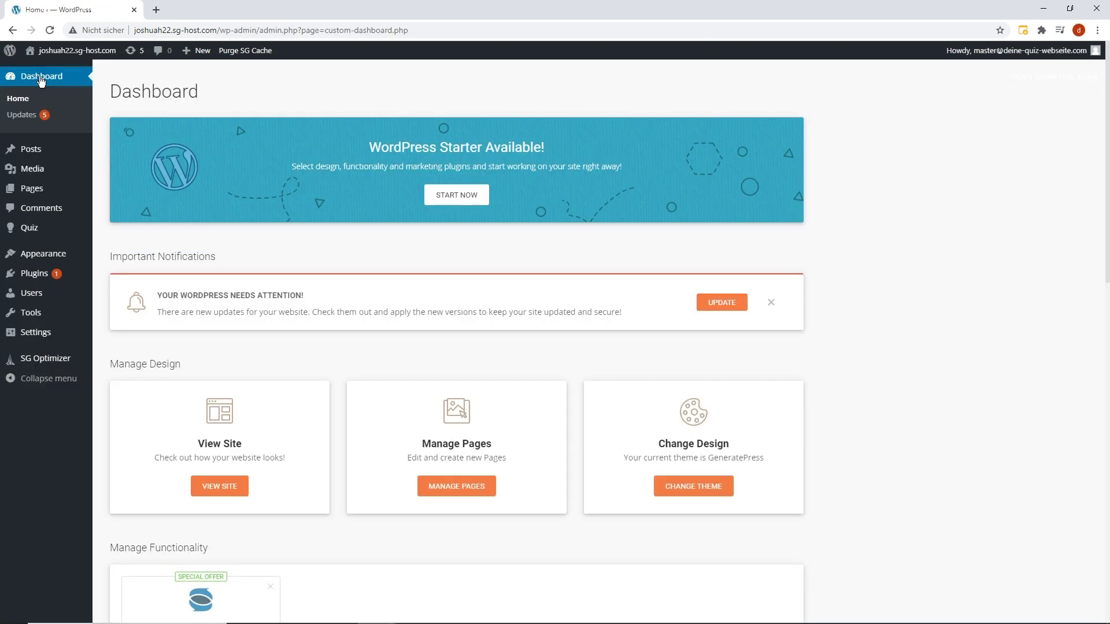
From Appearance > GeneratePress, open the Backgrounds module's details page.
mouse_move(32, 260)
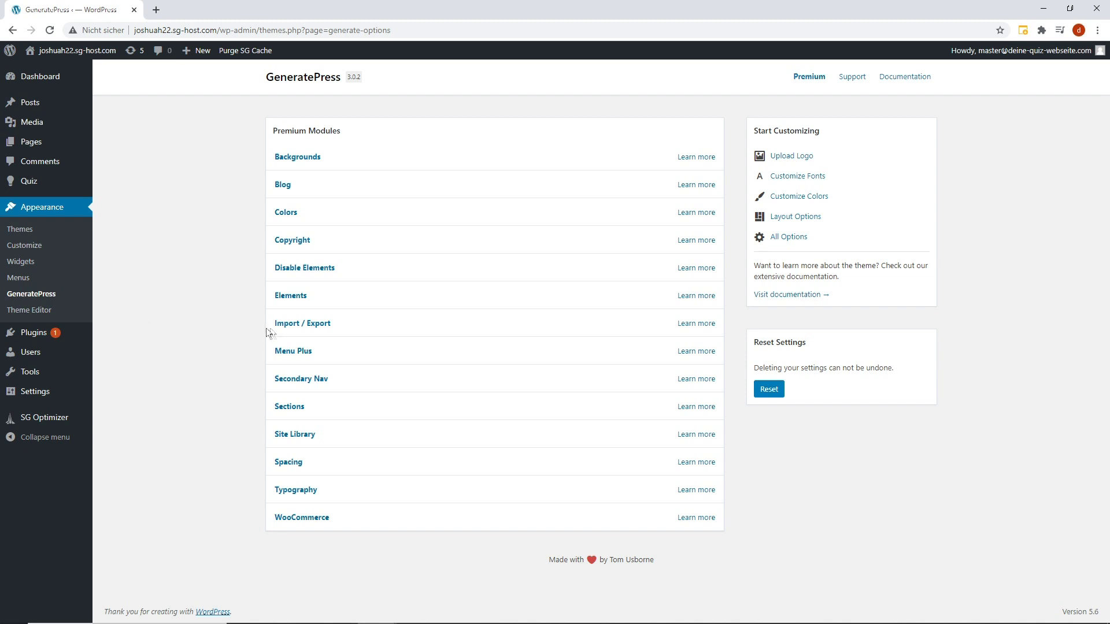
click(296, 160)
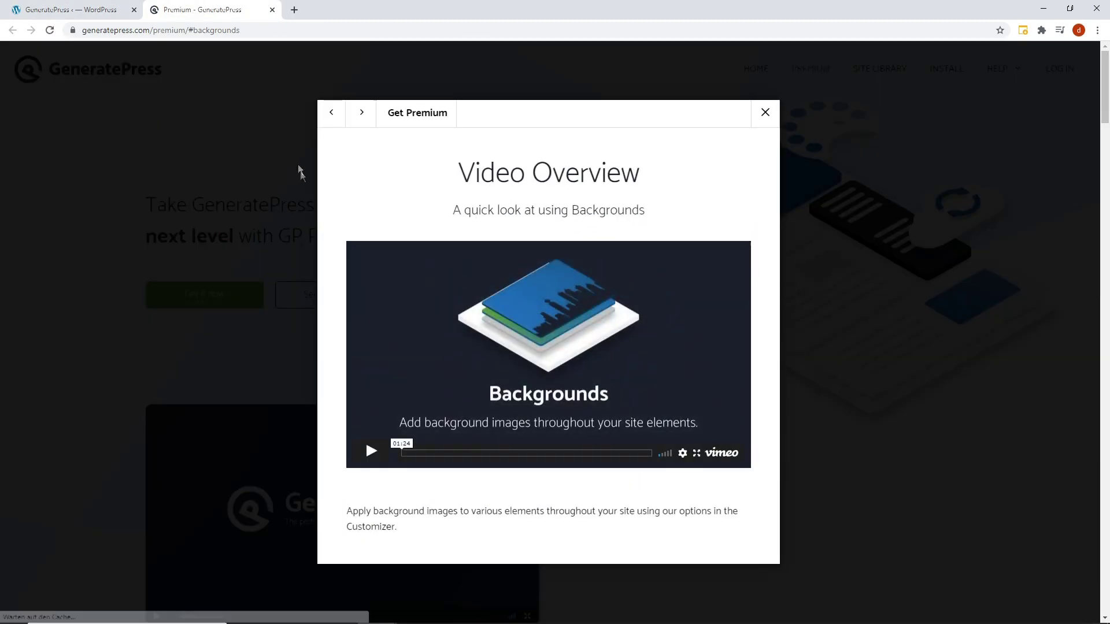
Play the Backgrounds video, jump to 00:07, 00:14 and about 00:37, then close the tab.
click(373, 450)
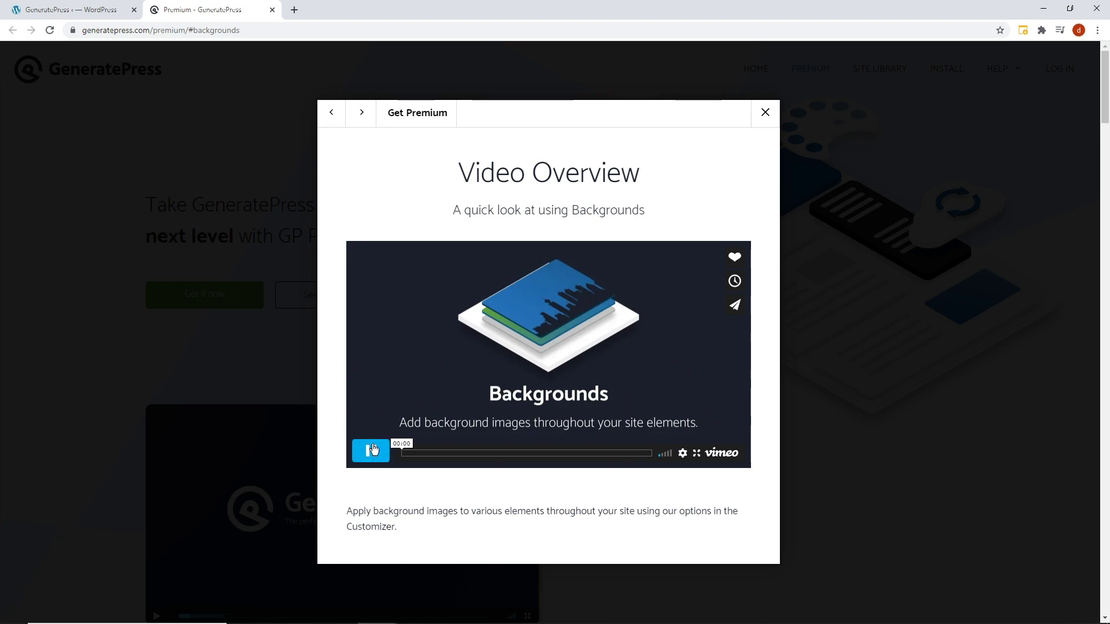
click(424, 455)
click(443, 455)
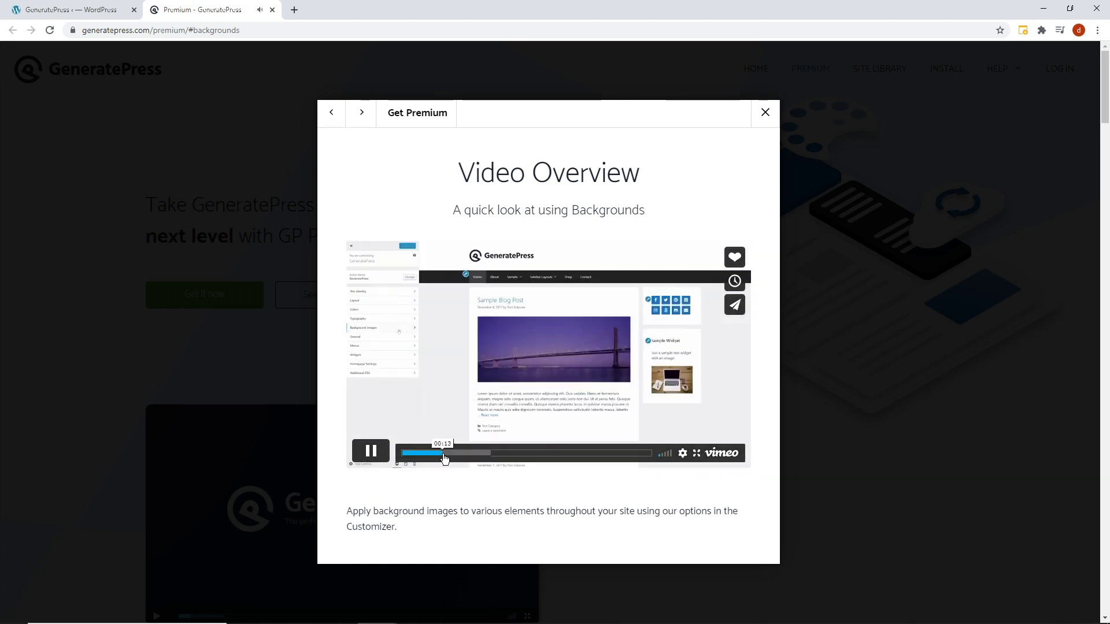
click(512, 458)
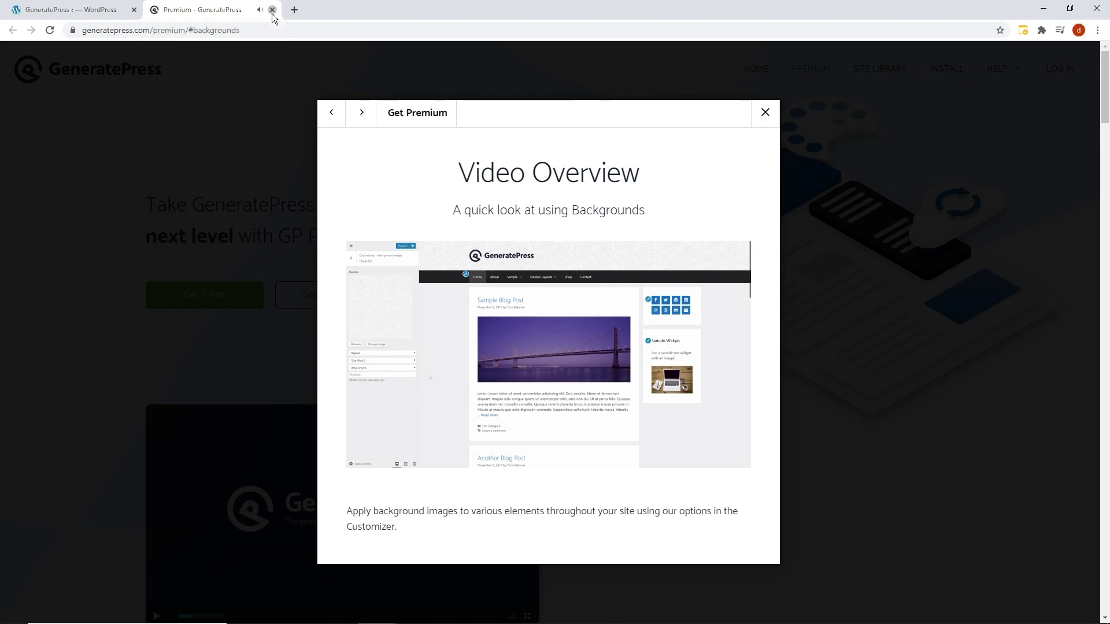
click(272, 10)
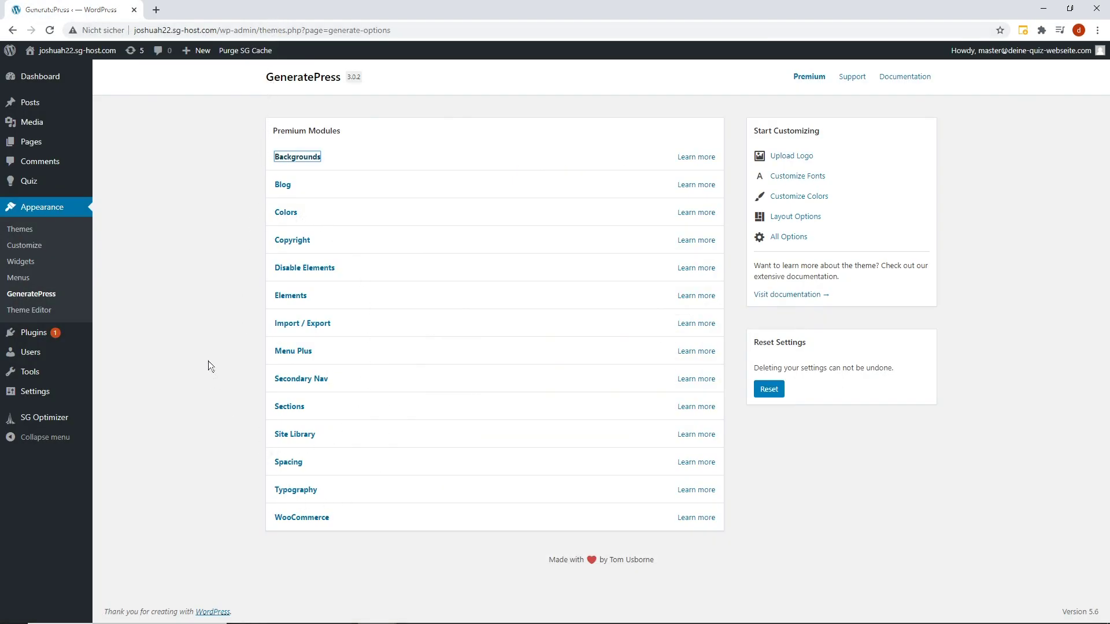
Start a new post titled 'New Quiz, Check it out'.
click(41, 77)
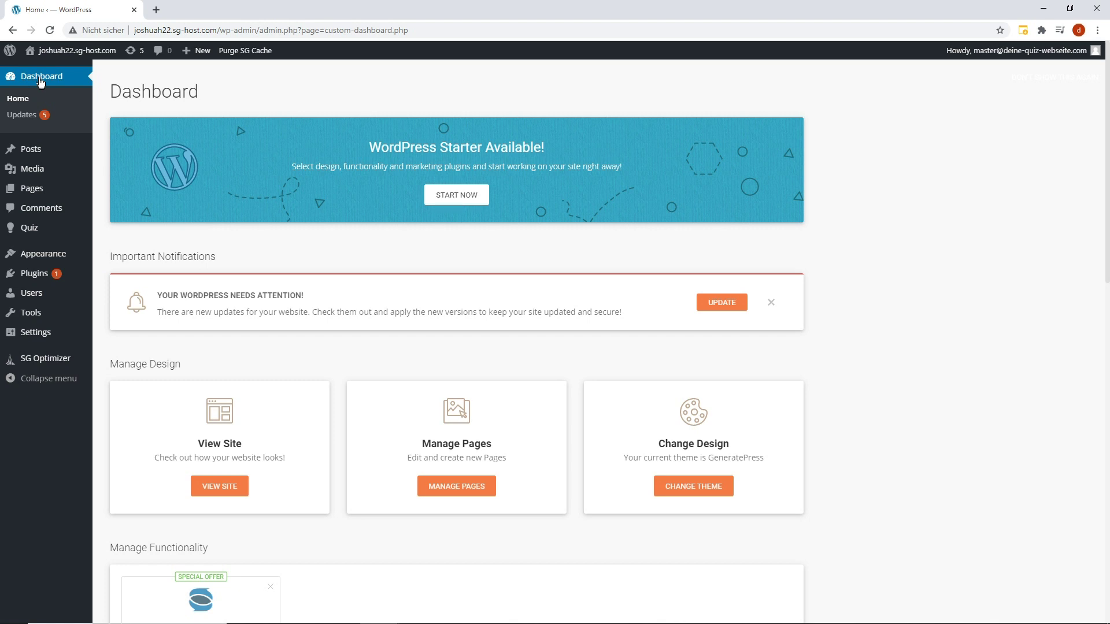
click(31, 151)
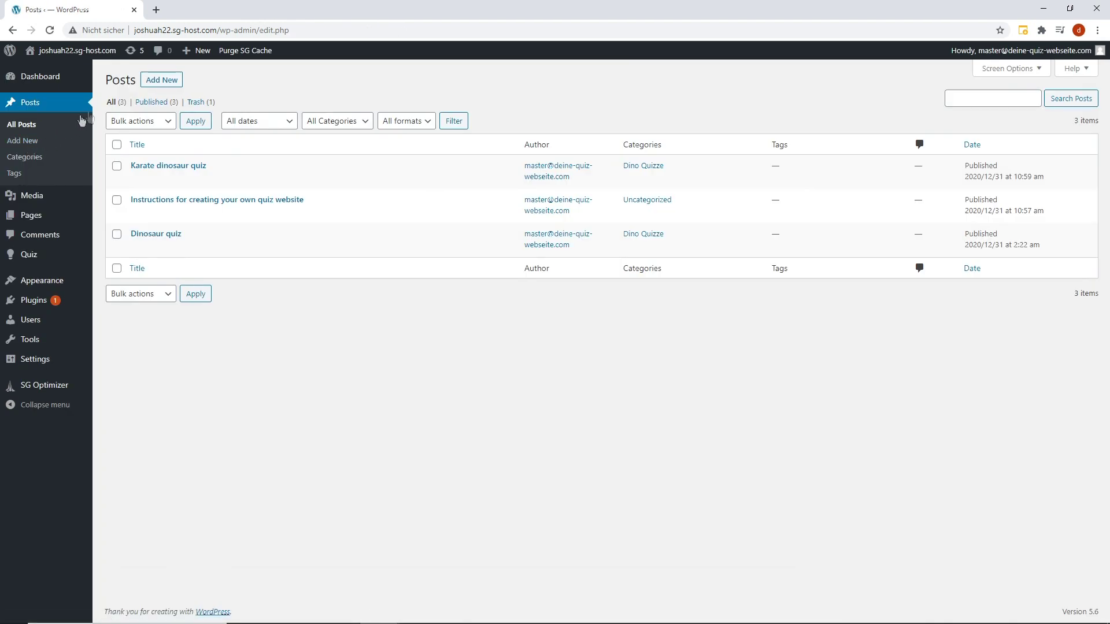
click(152, 86)
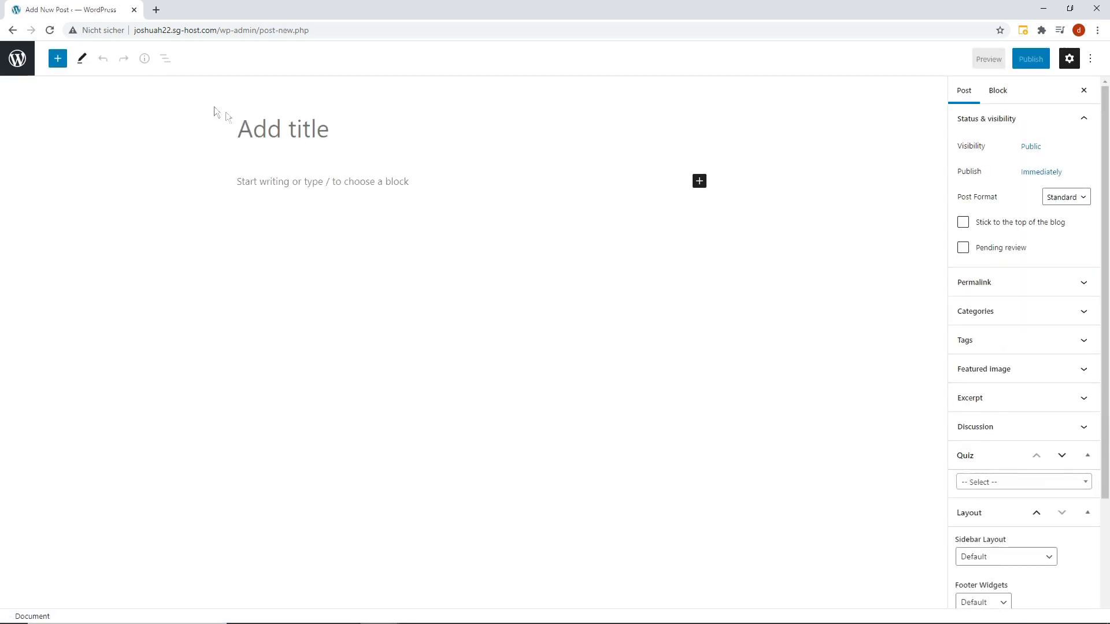
text(N)
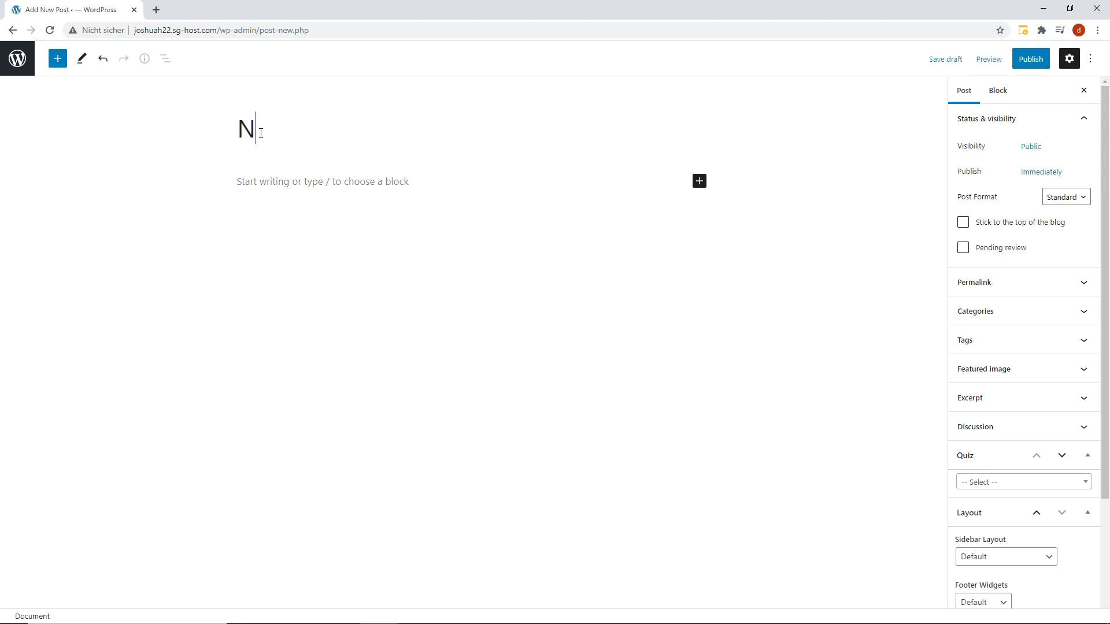
text(ew Quiz)
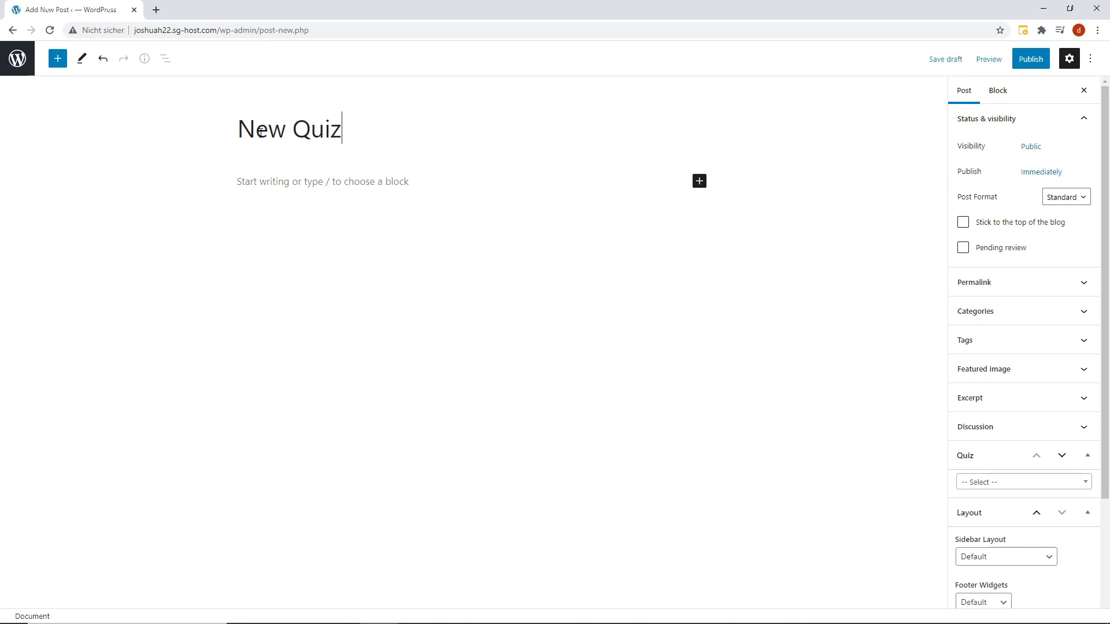
text(, Check it out!)
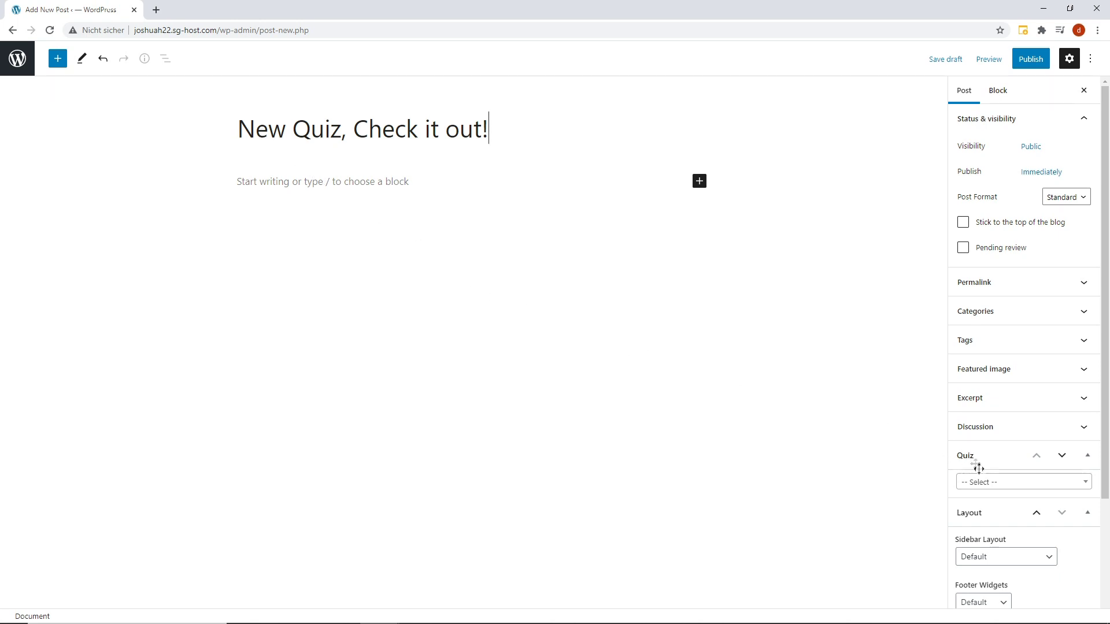
Attach The Big Dog Quiz to the post, publish it, and view it live.
click(984, 482)
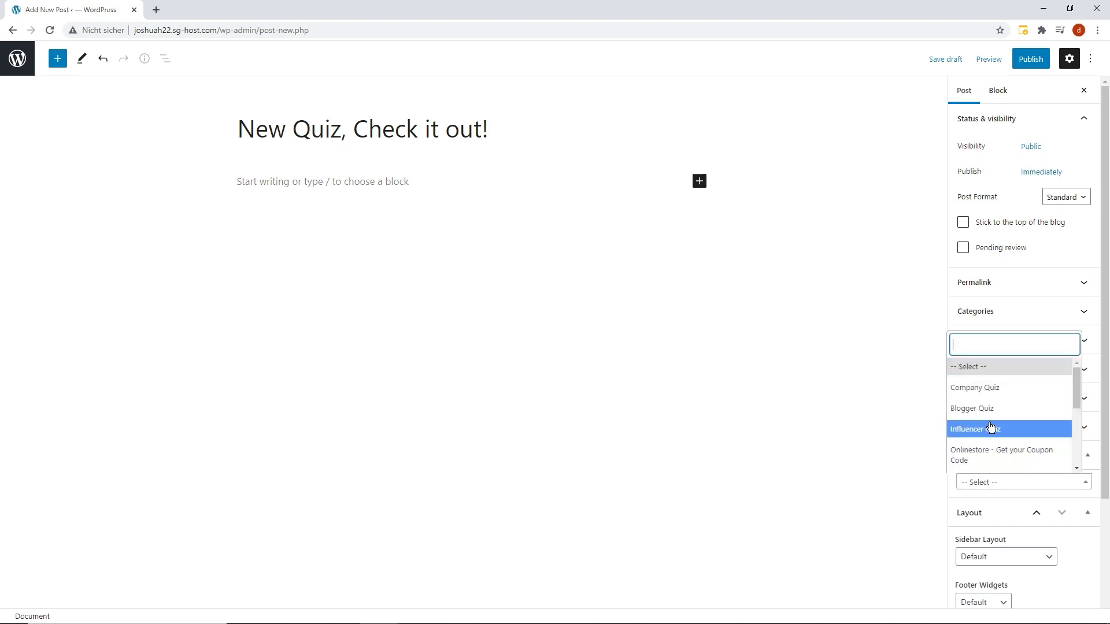
scroll(992, 426, down, 1)
scroll(992, 426, down, 5)
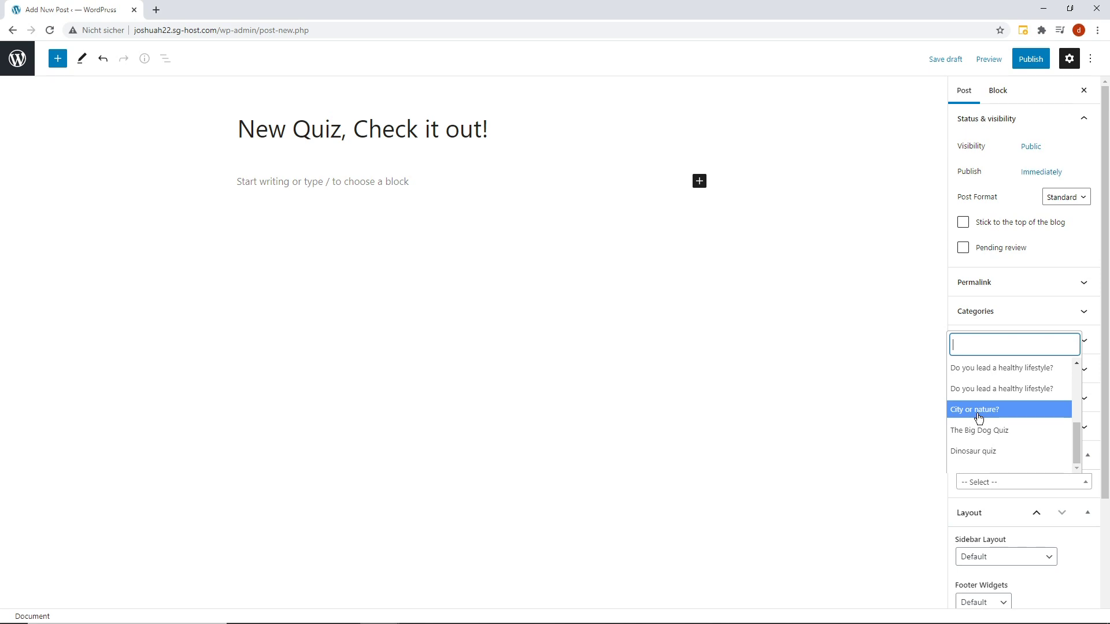
click(980, 431)
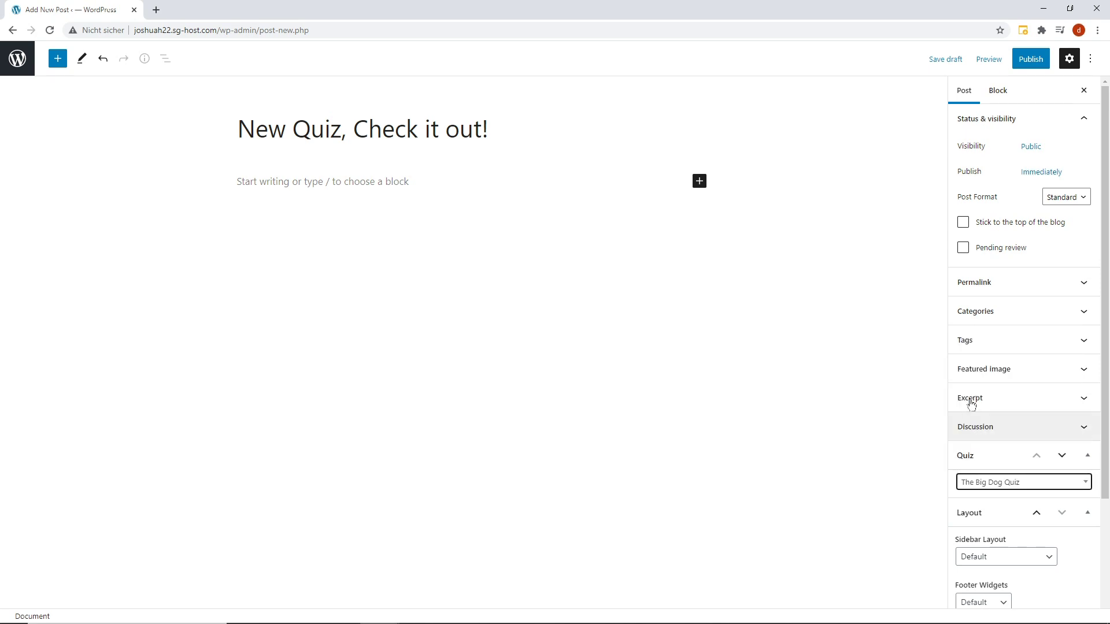
click(1029, 59)
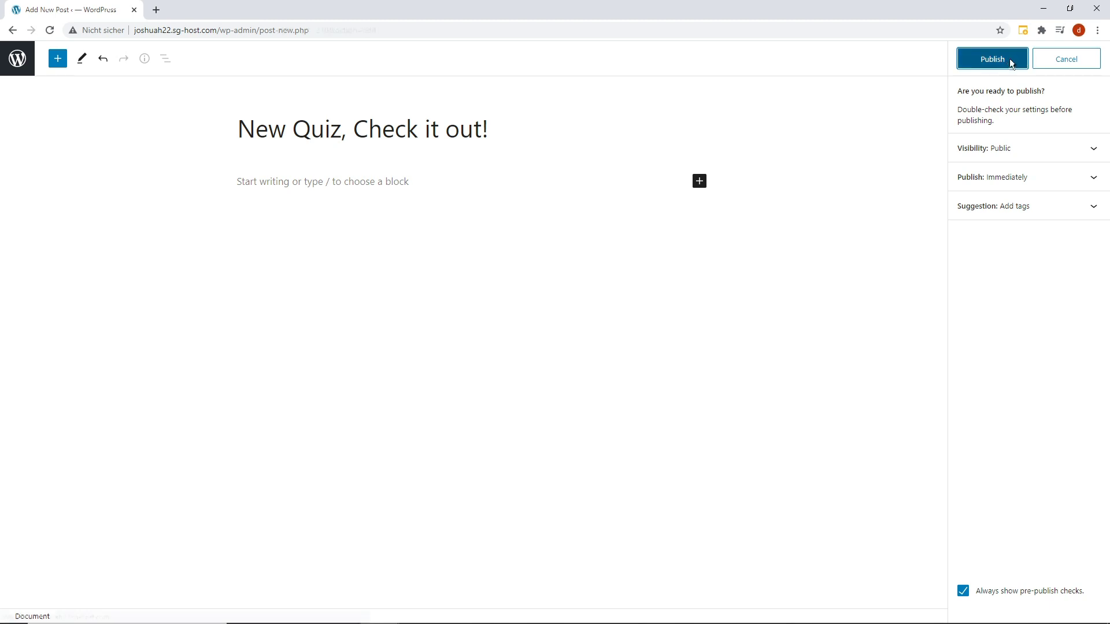
click(1010, 60)
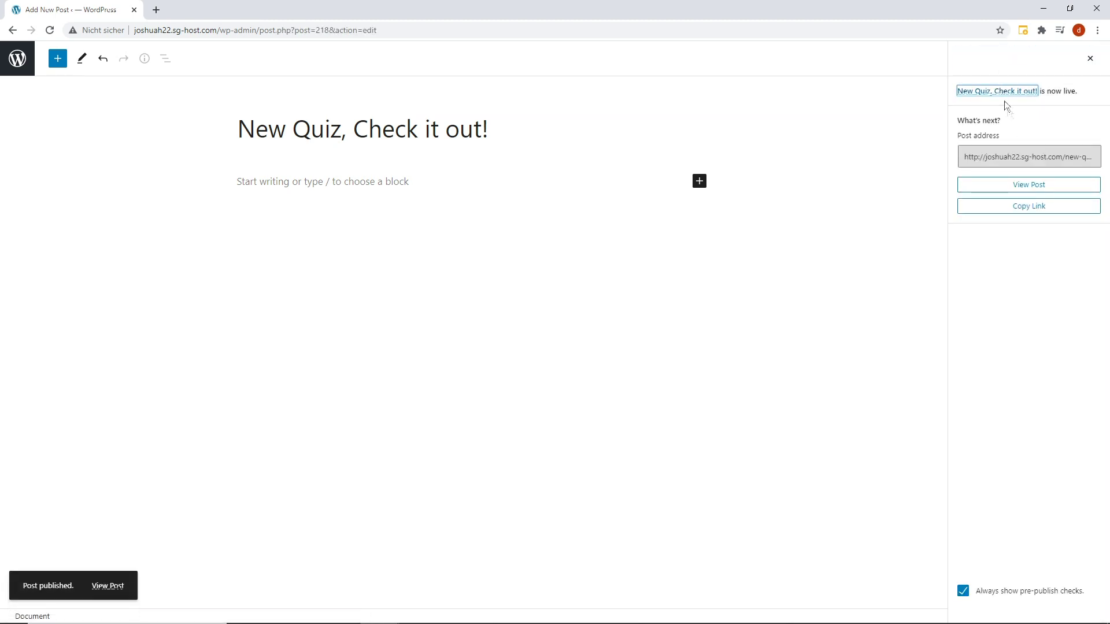
click(1026, 188)
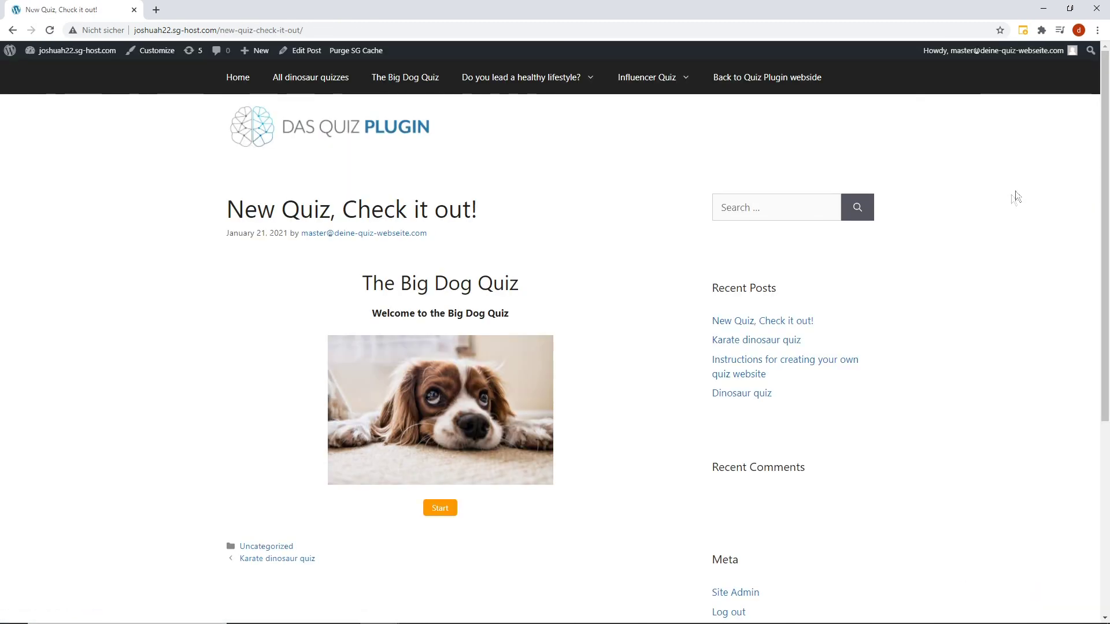
Play The Big Dog Quiz, answering 'A collie', through to the final score page.
scroll(1000, 207, down, 1)
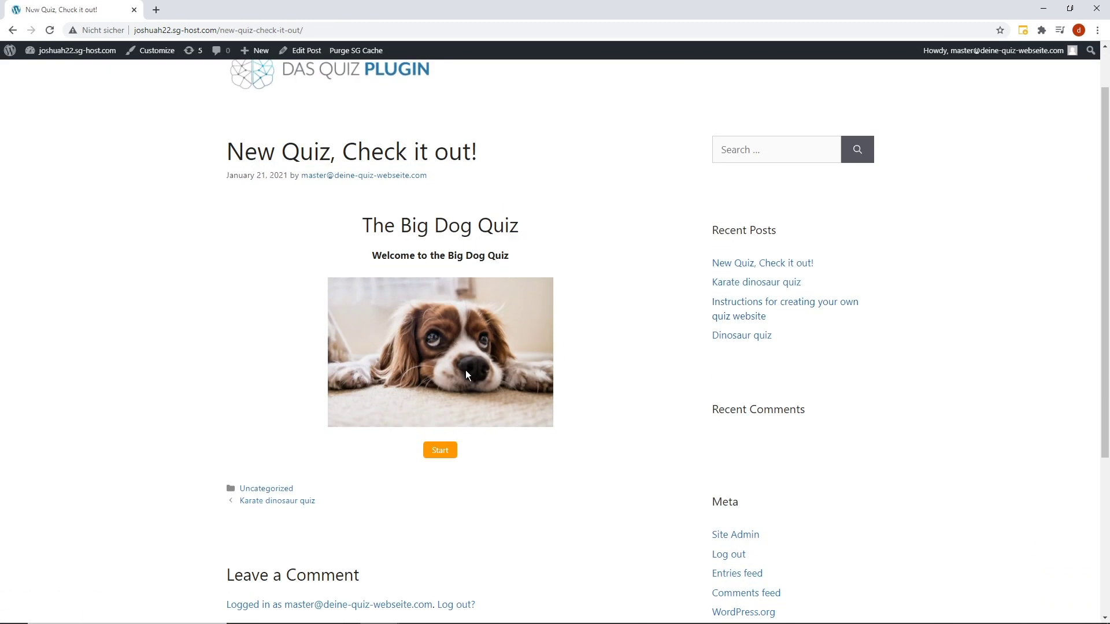
click(440, 454)
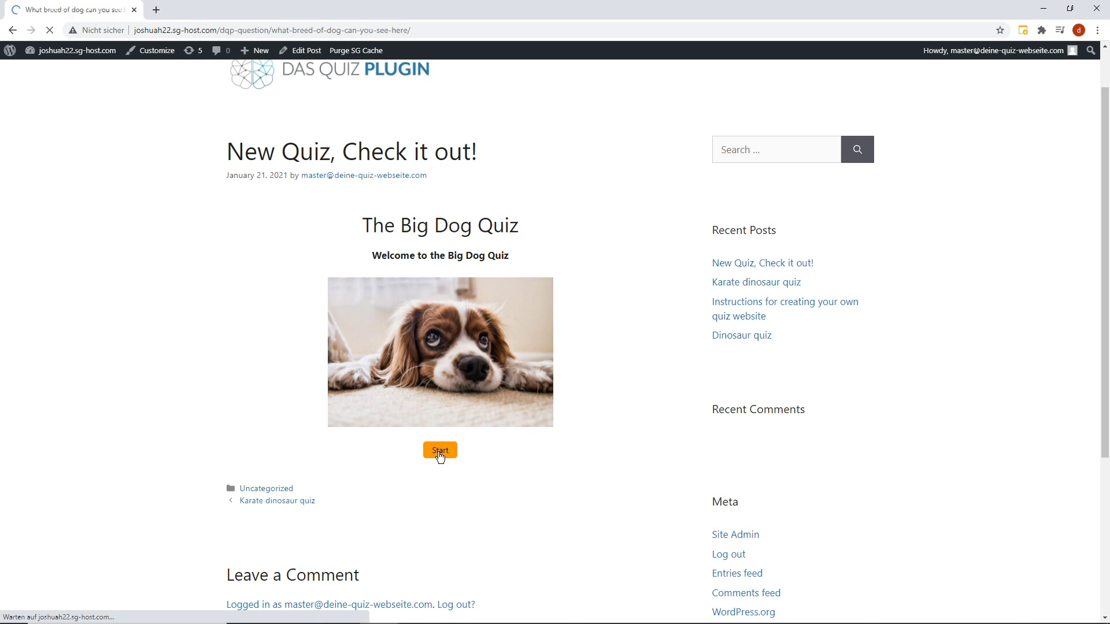
scroll(436, 456, down, 2)
click(420, 406)
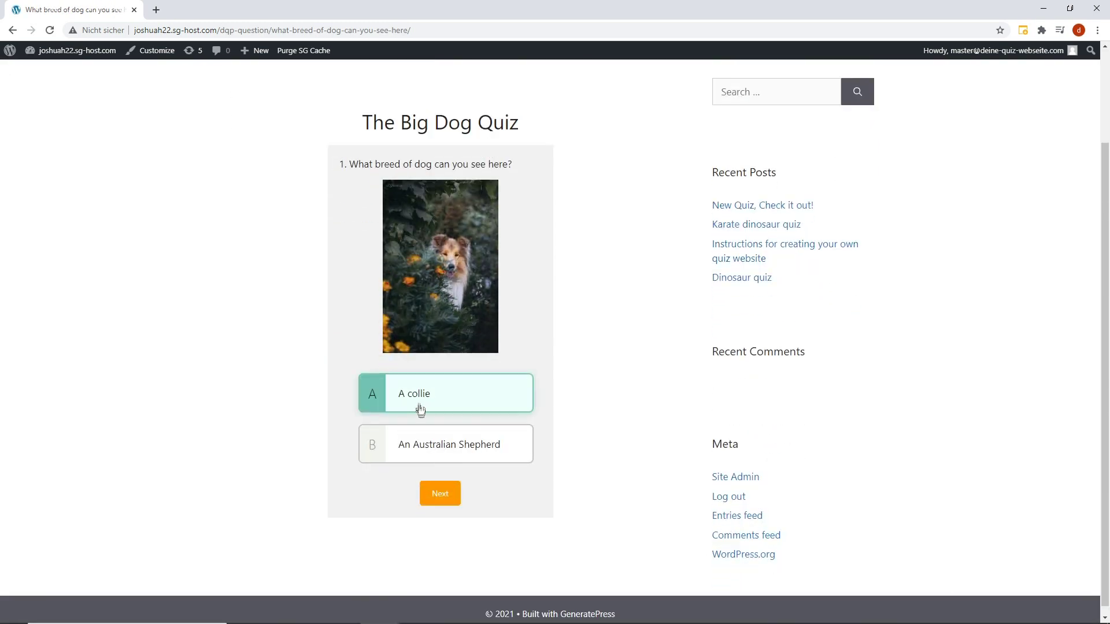
click(443, 492)
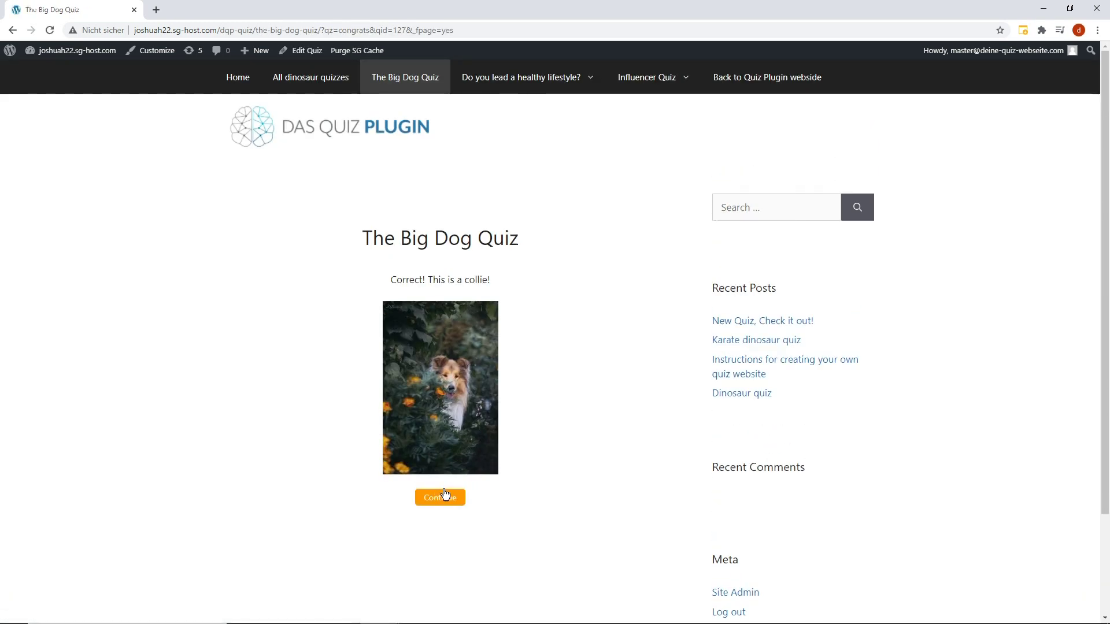
click(445, 496)
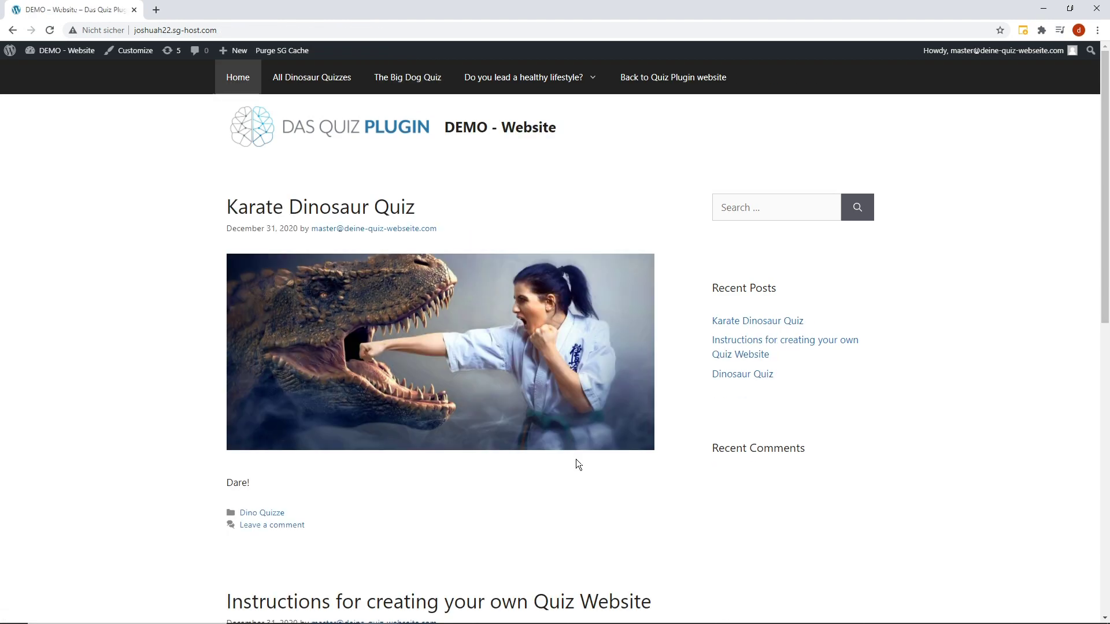
scroll(576, 459, down, 10)
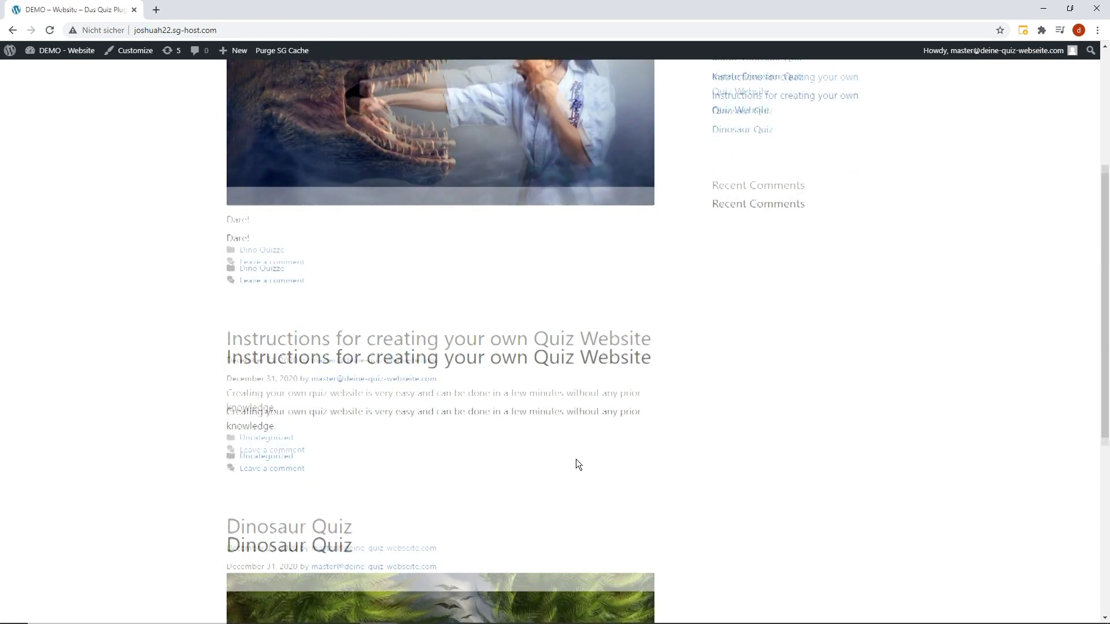
scroll(576, 459, up, 15)
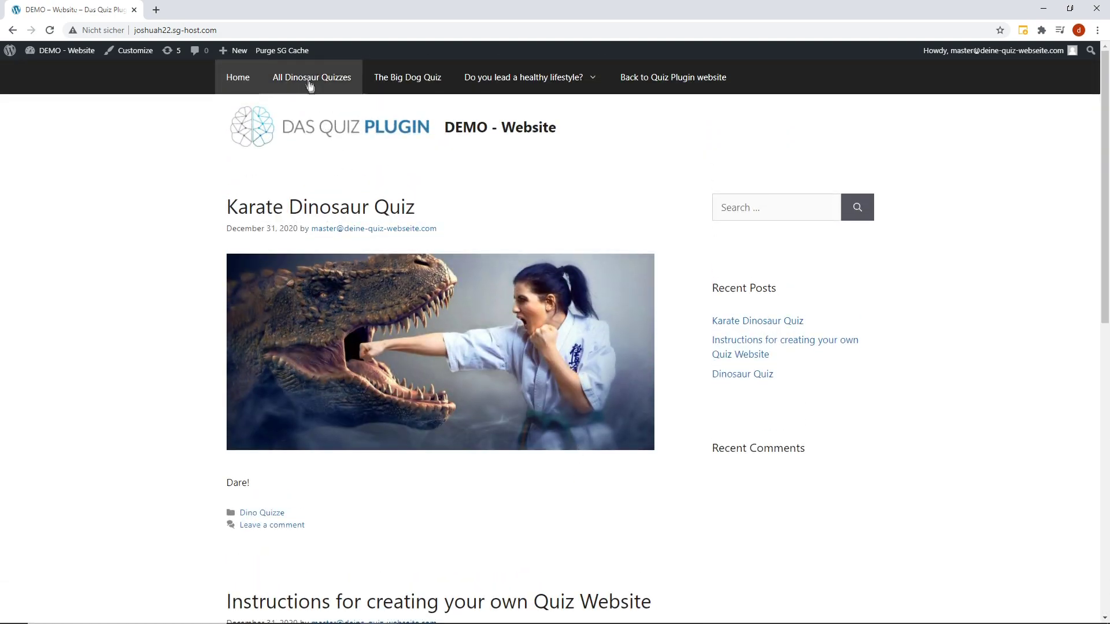
click(309, 84)
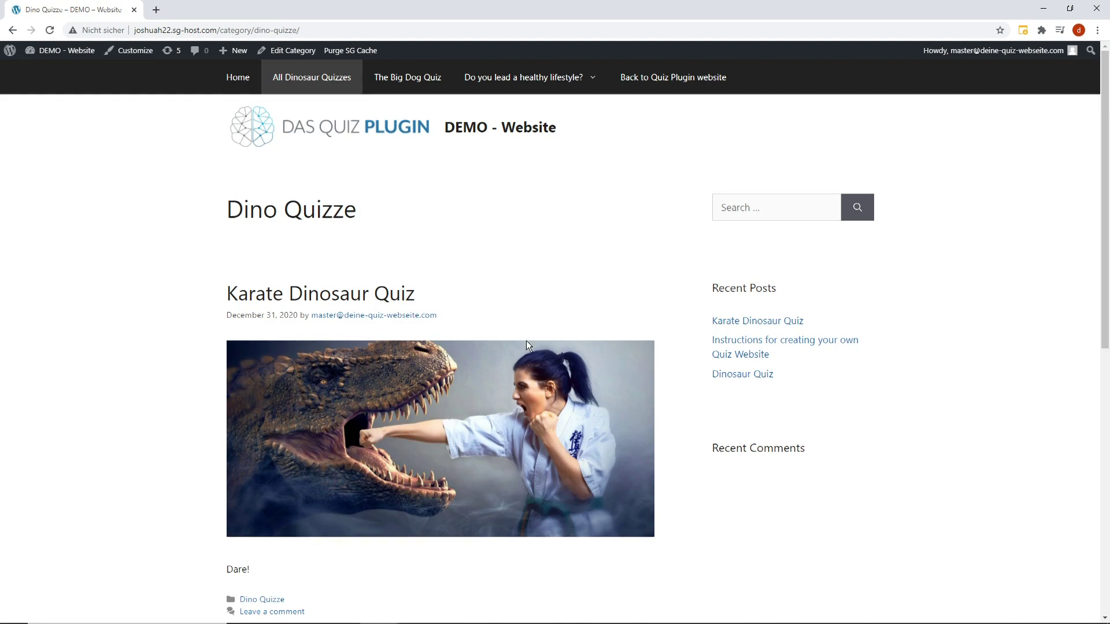
scroll(526, 344, down, 9)
scroll(526, 341, up, 9)
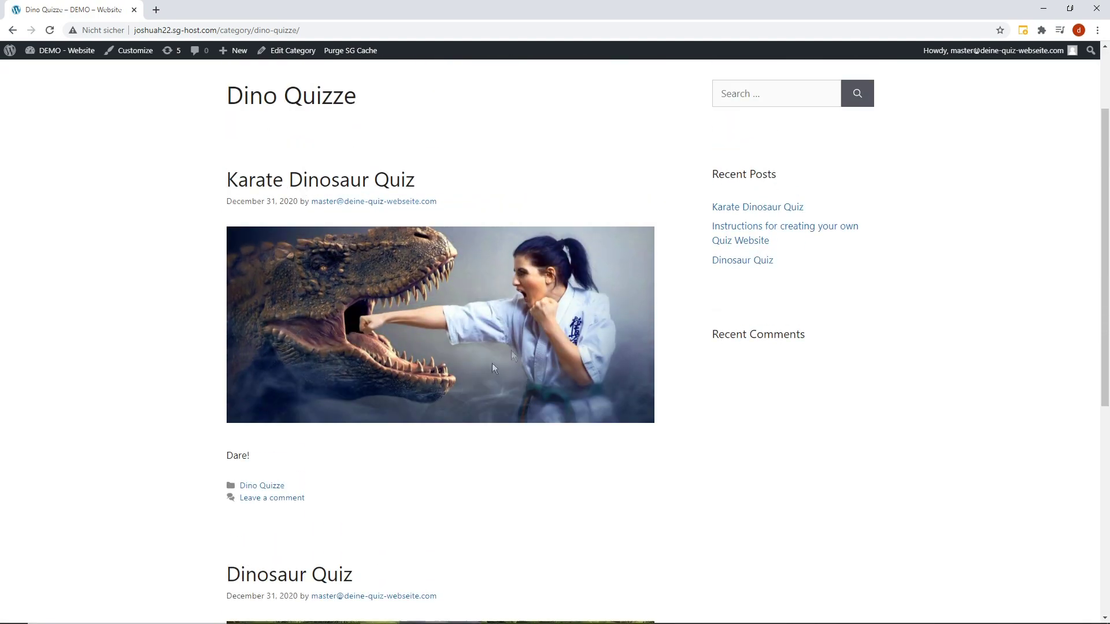
click(275, 486)
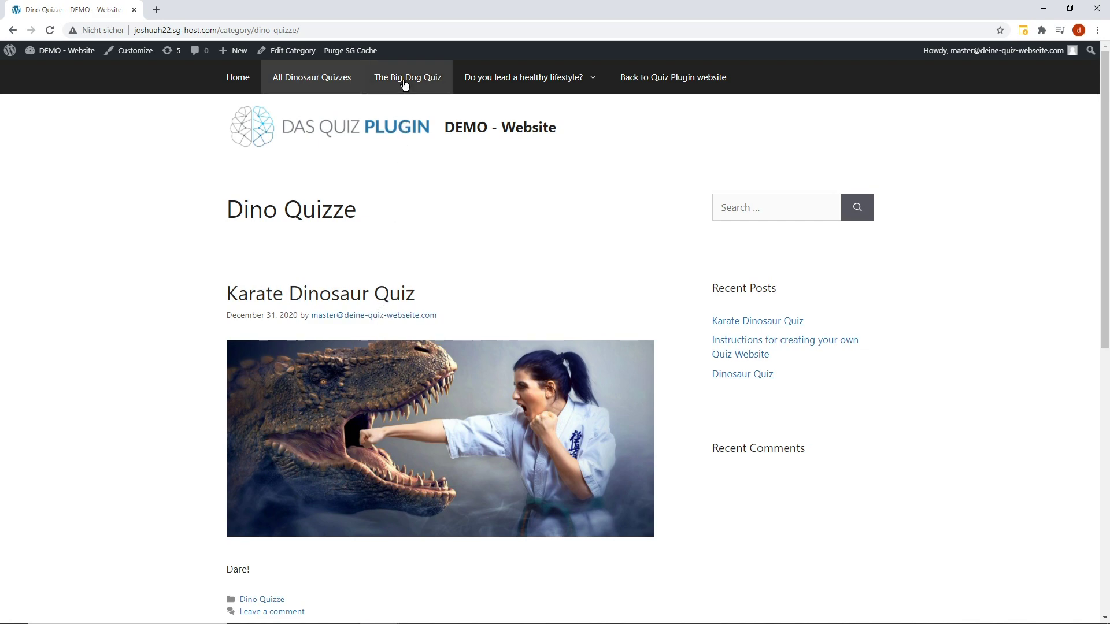
click(404, 81)
scroll(455, 199, down, 2)
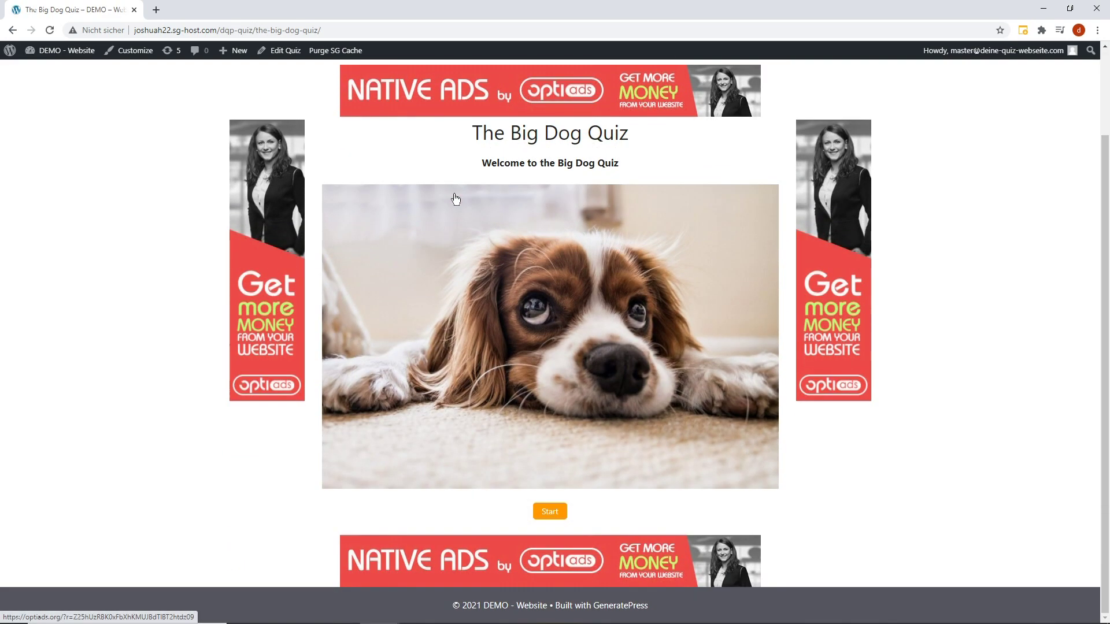
scroll(455, 196, up, 2)
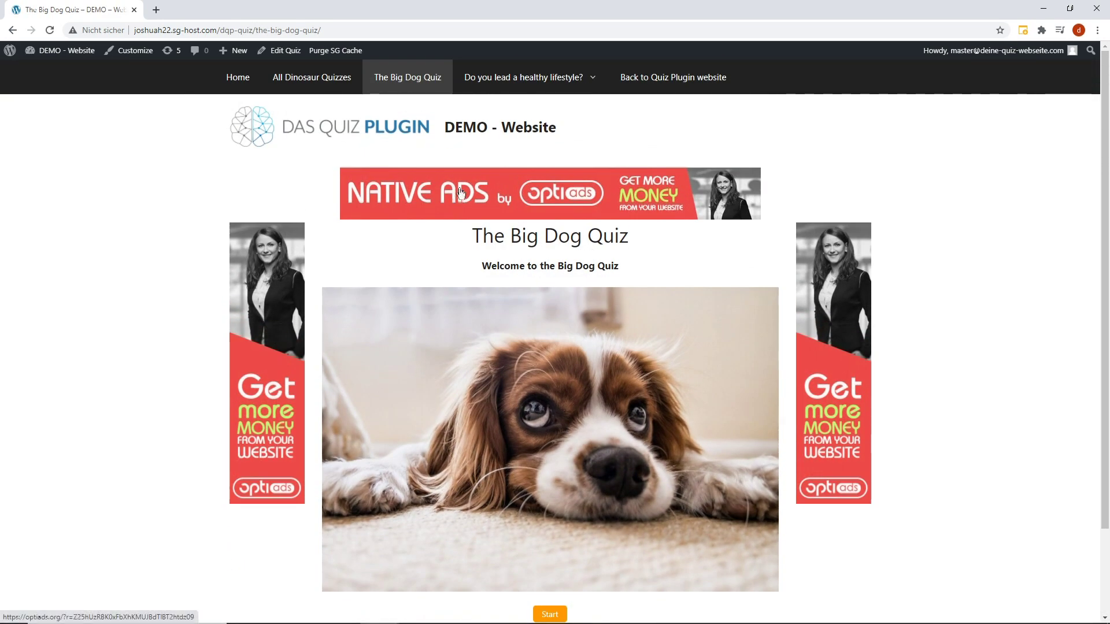
mouse_move(506, 92)
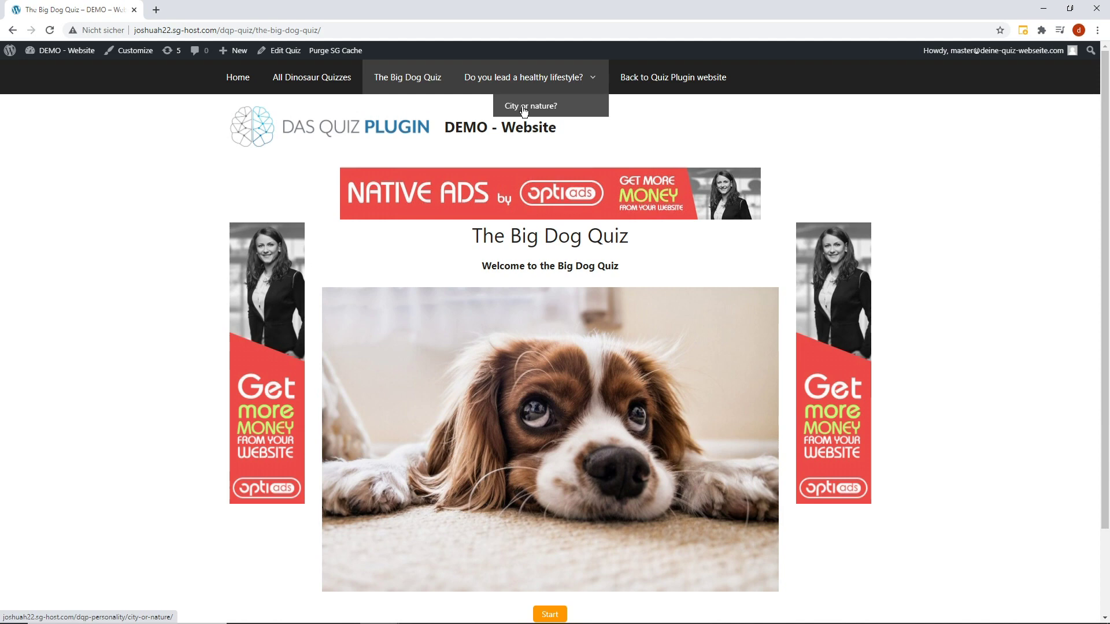
click(524, 111)
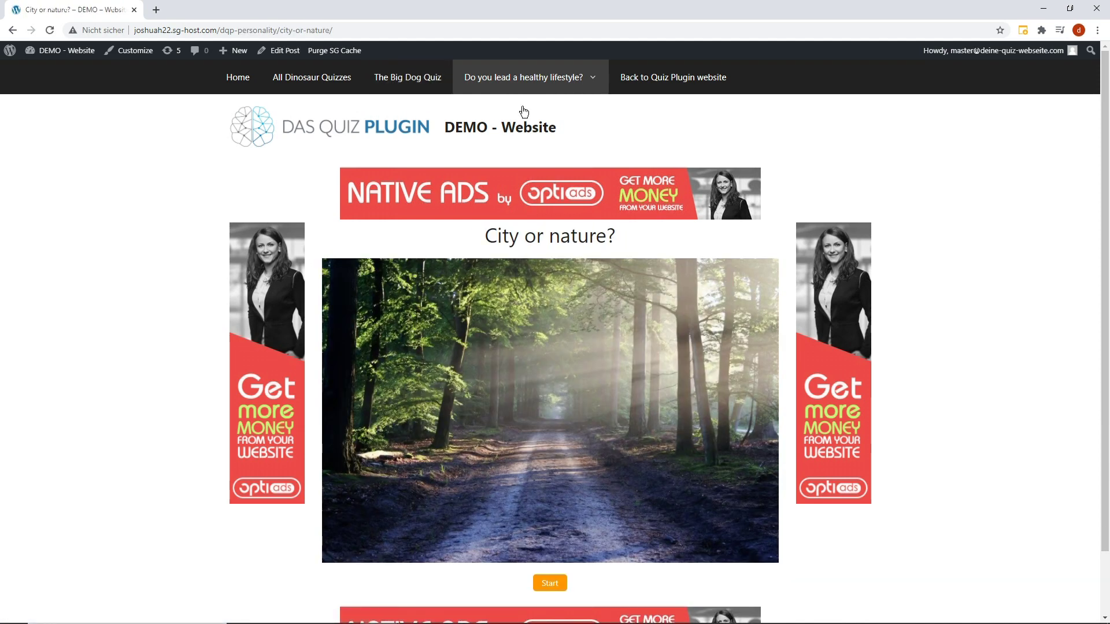
scroll(526, 123, down, 2)
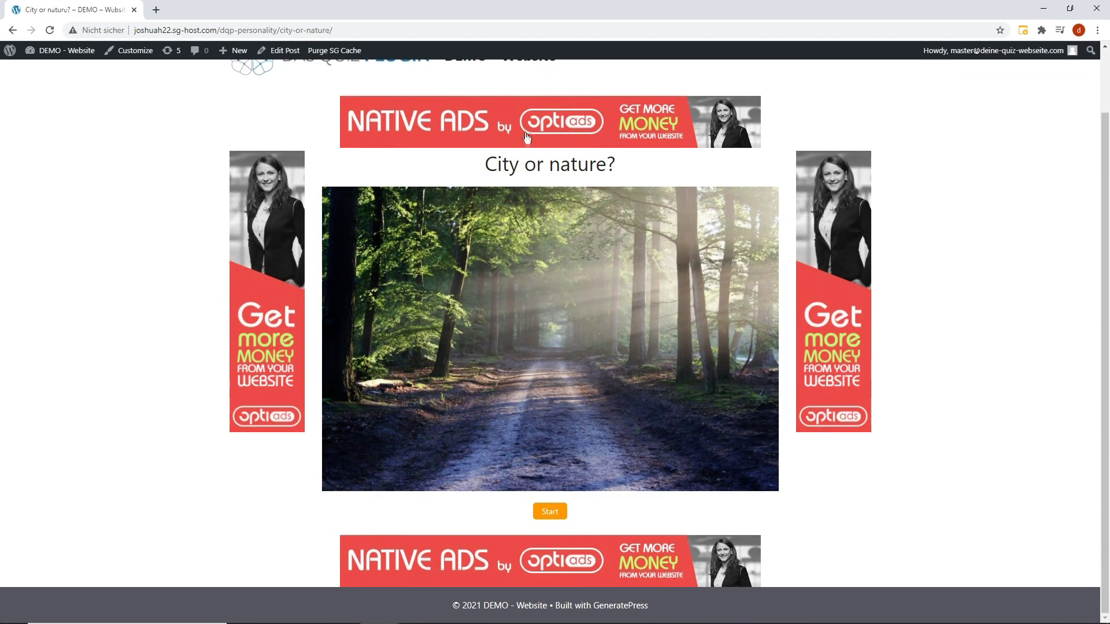
click(547, 508)
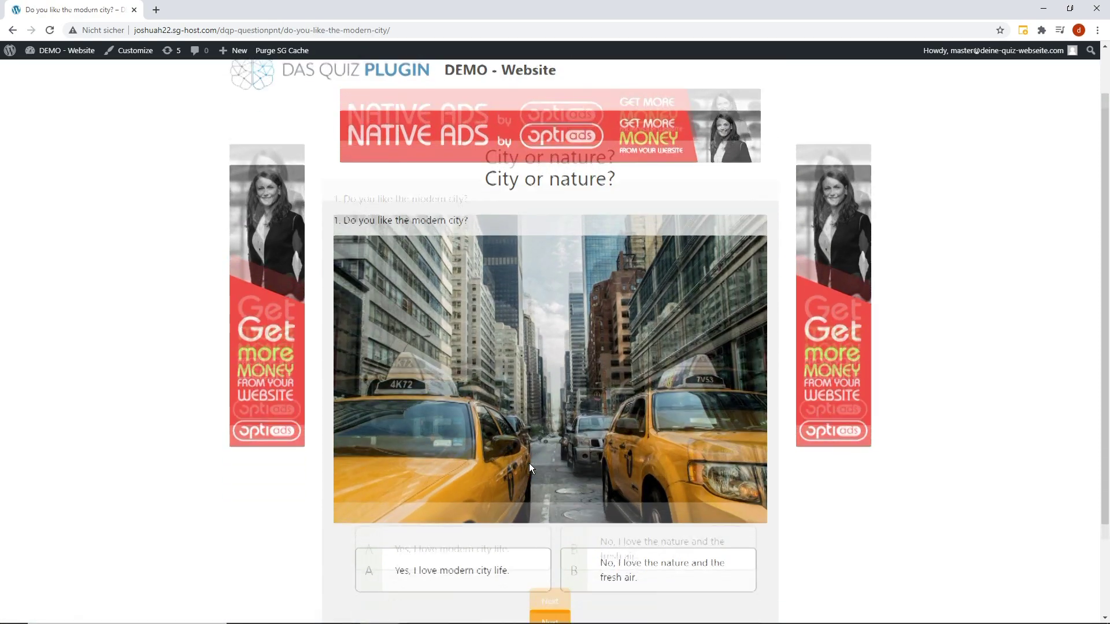
click(491, 509)
click(562, 563)
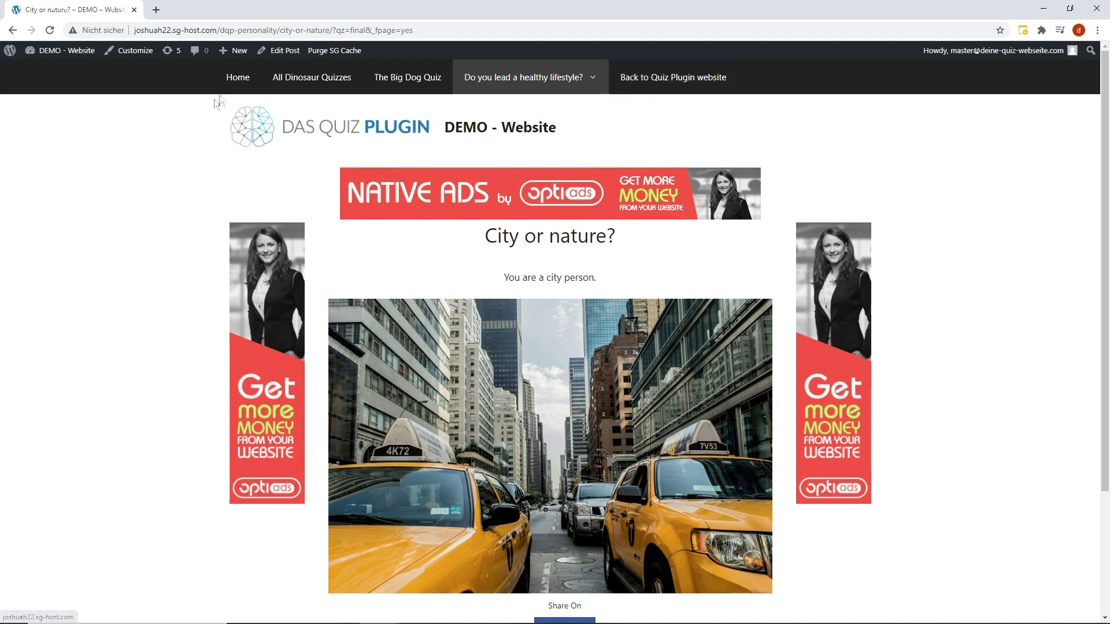
click(232, 83)
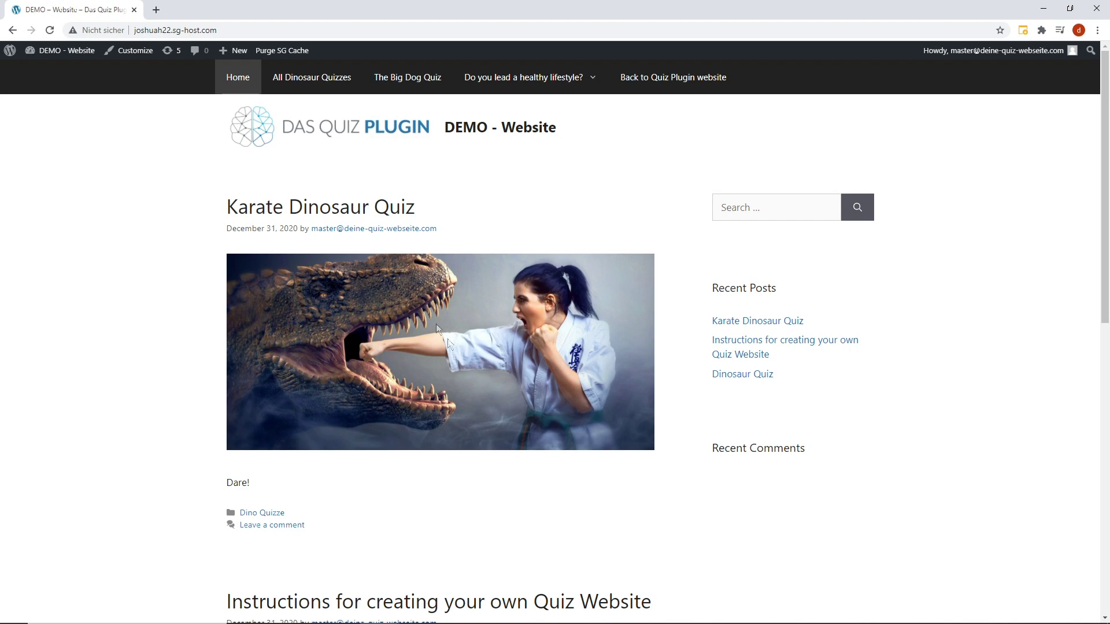
scroll(497, 404, down, 2)
In Site Identity, check the title and tagline, then set the logo width to 380 px.
scroll(509, 405, up, 2)
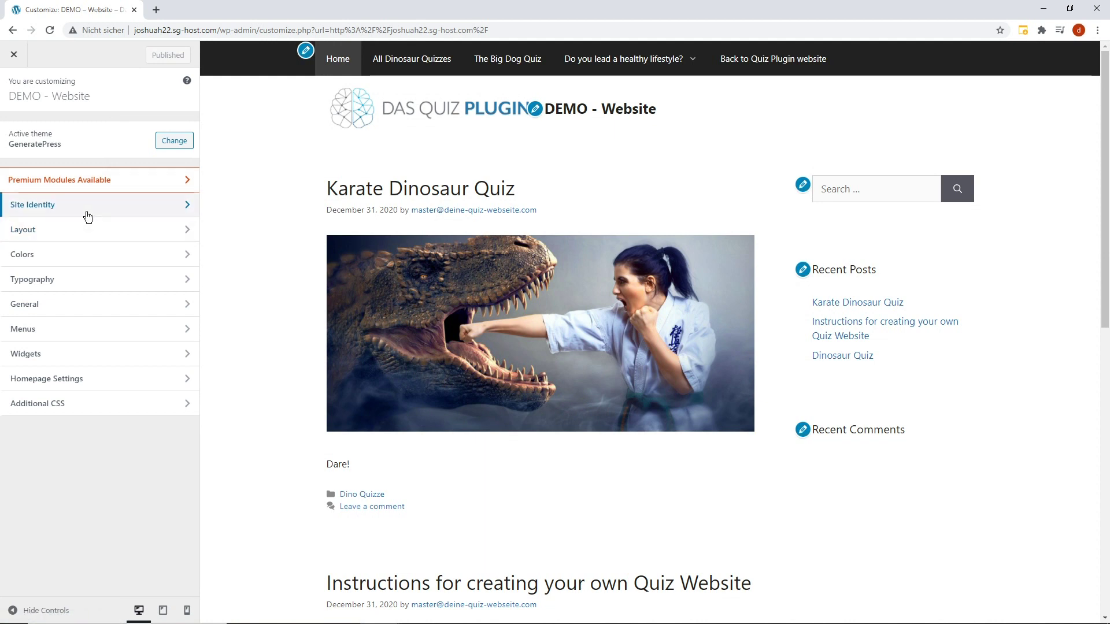
click(88, 216)
click(96, 144)
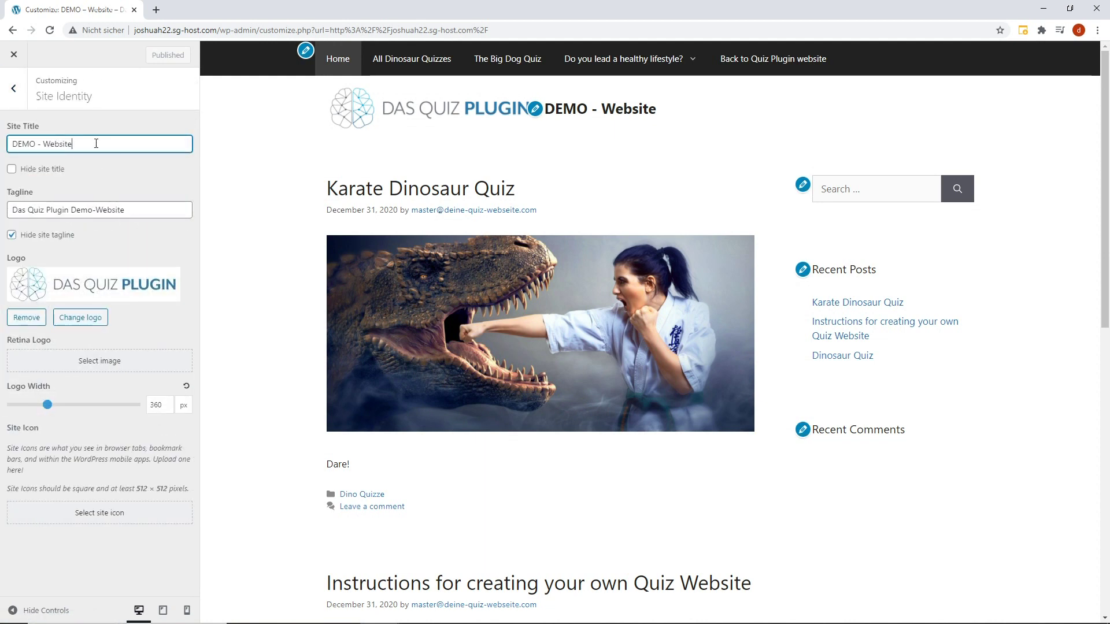
click(144, 210)
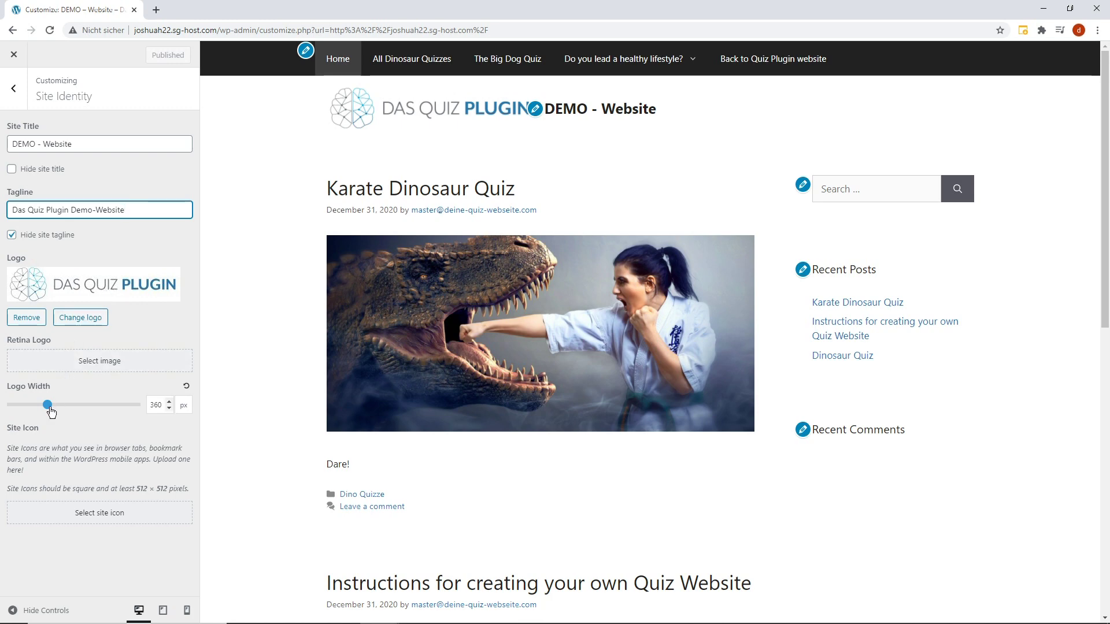
mouse_move(51, 412)
mouse_down()
mouse_move(63, 413)
mouse_move(50, 412)
mouse_up()
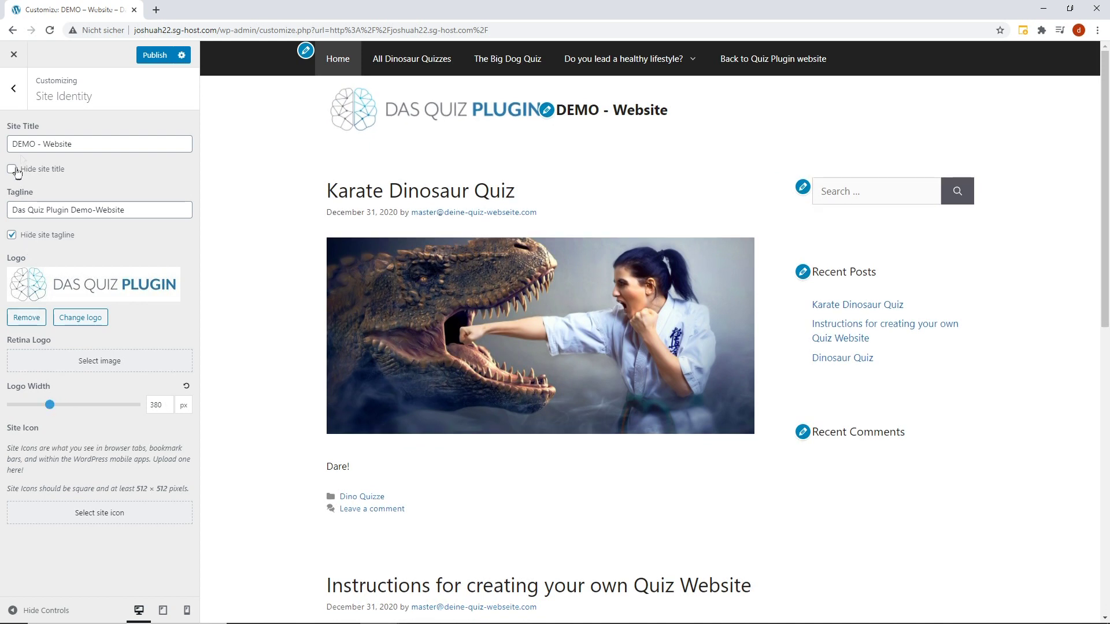
click(14, 97)
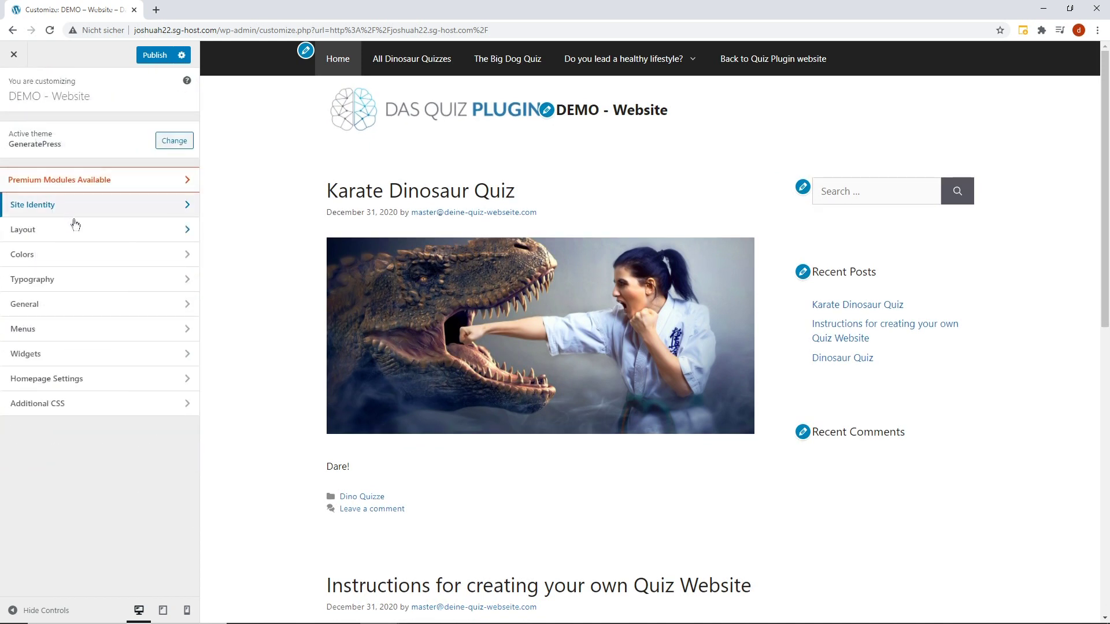
Add Dinosaur quiz to the Quiz Menu and nest it as a sub-item beneath City or nature?
click(75, 329)
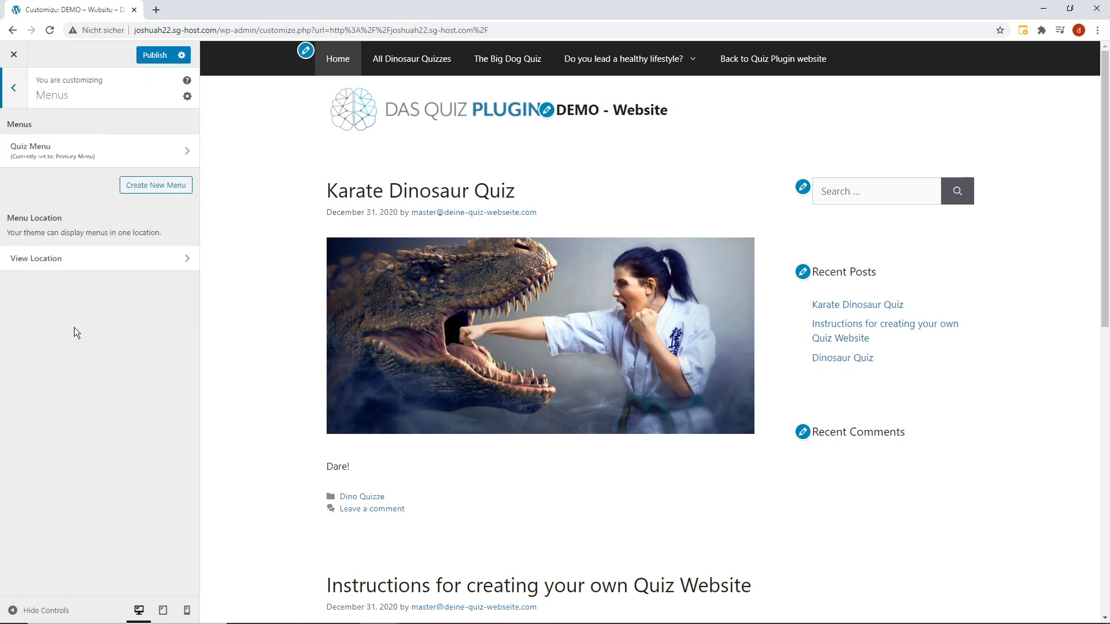
click(66, 151)
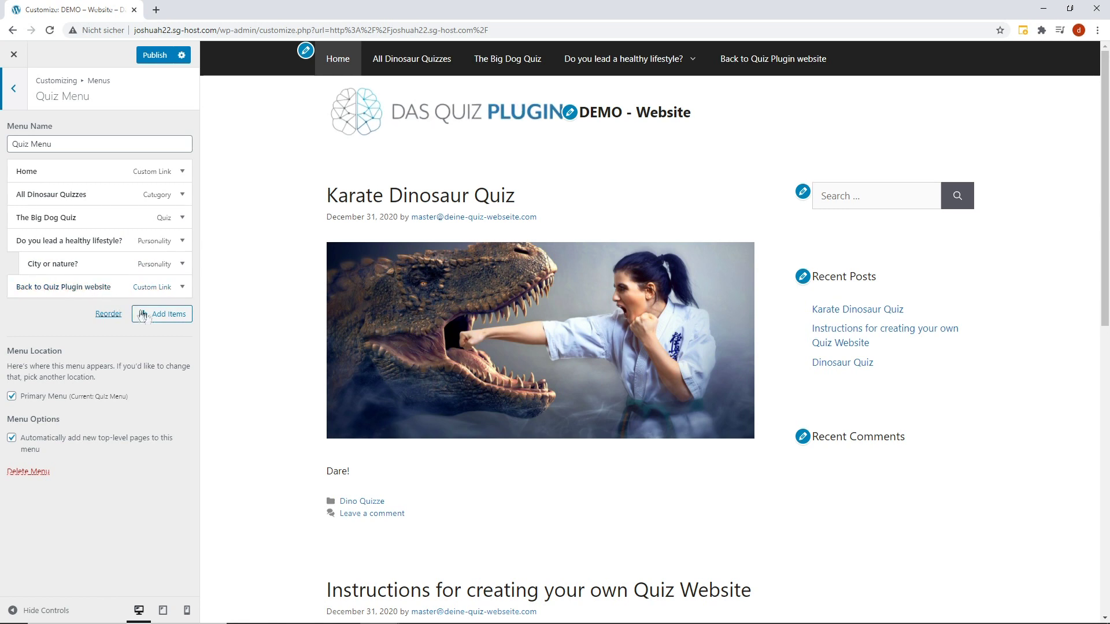
click(160, 319)
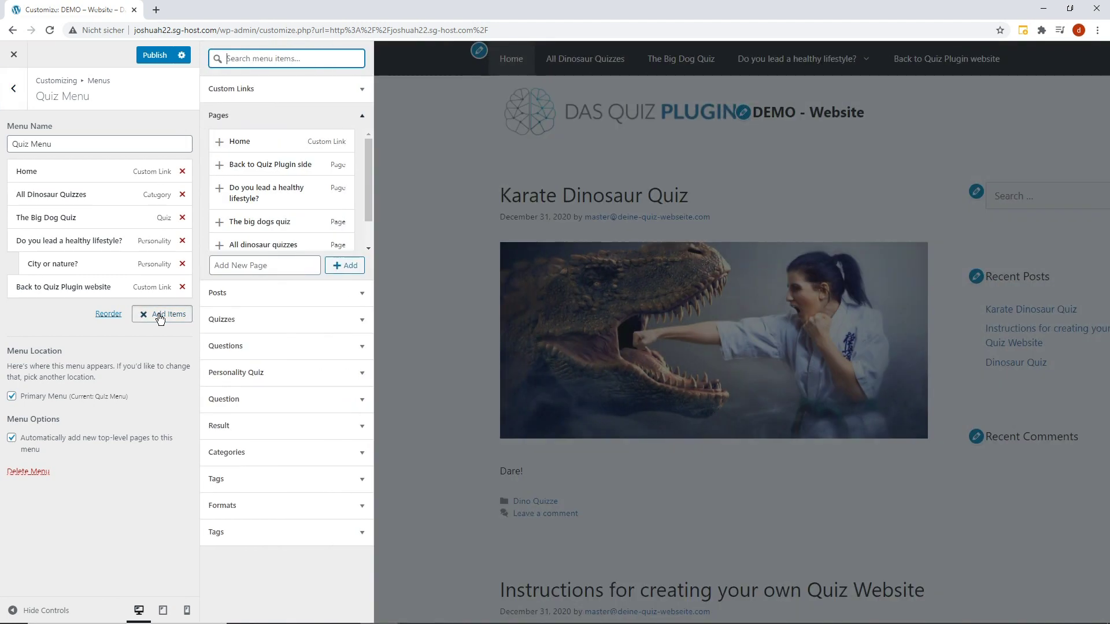
click(261, 322)
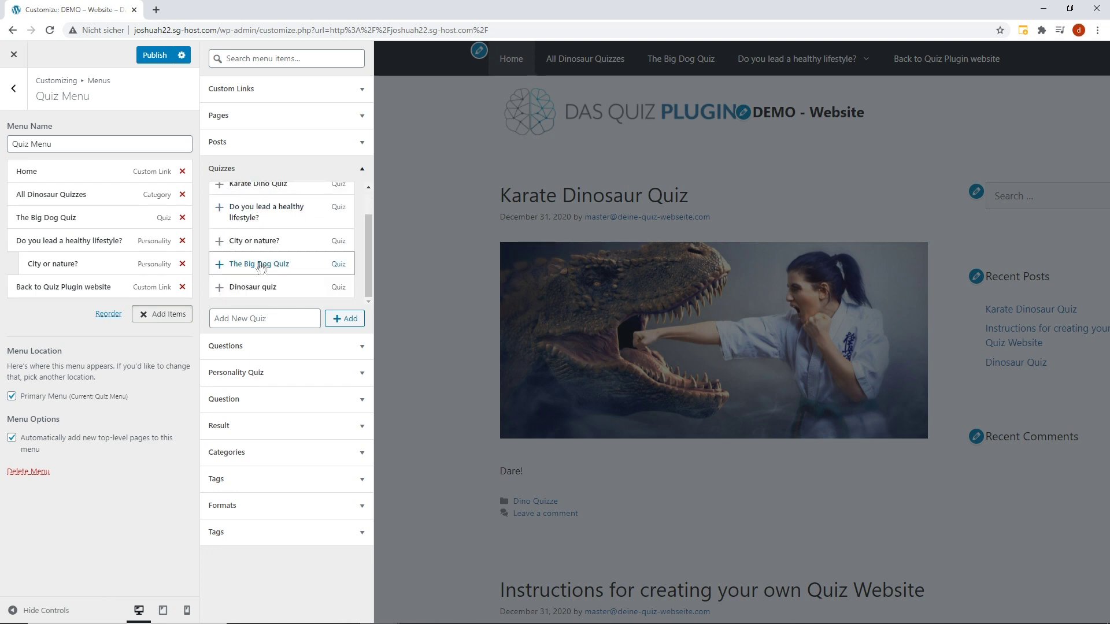
click(256, 289)
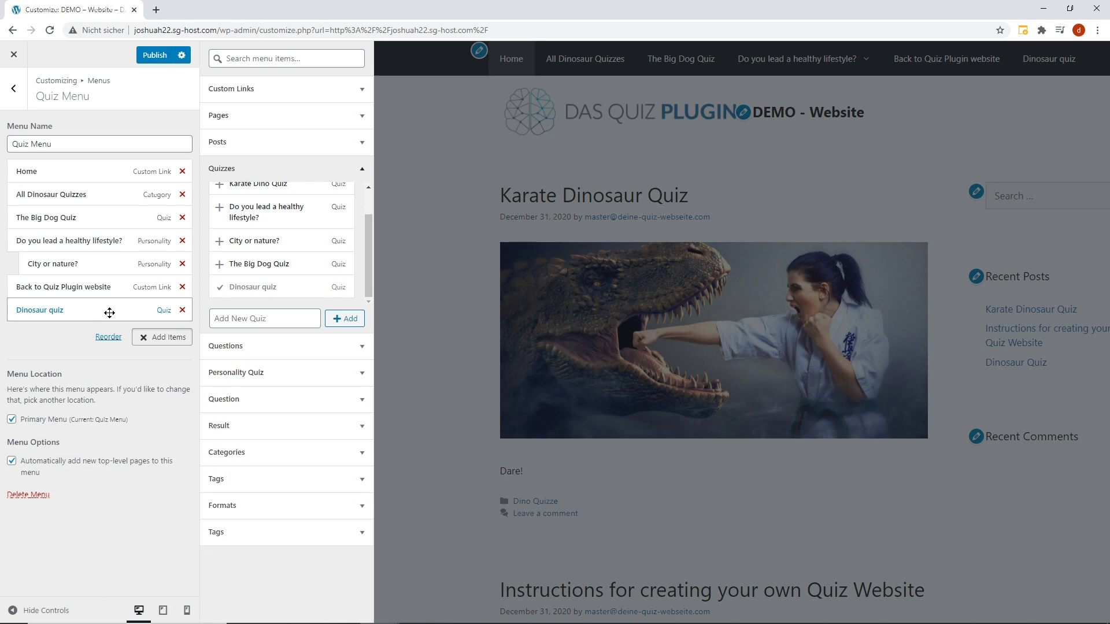
drag(109, 313, 100, 286)
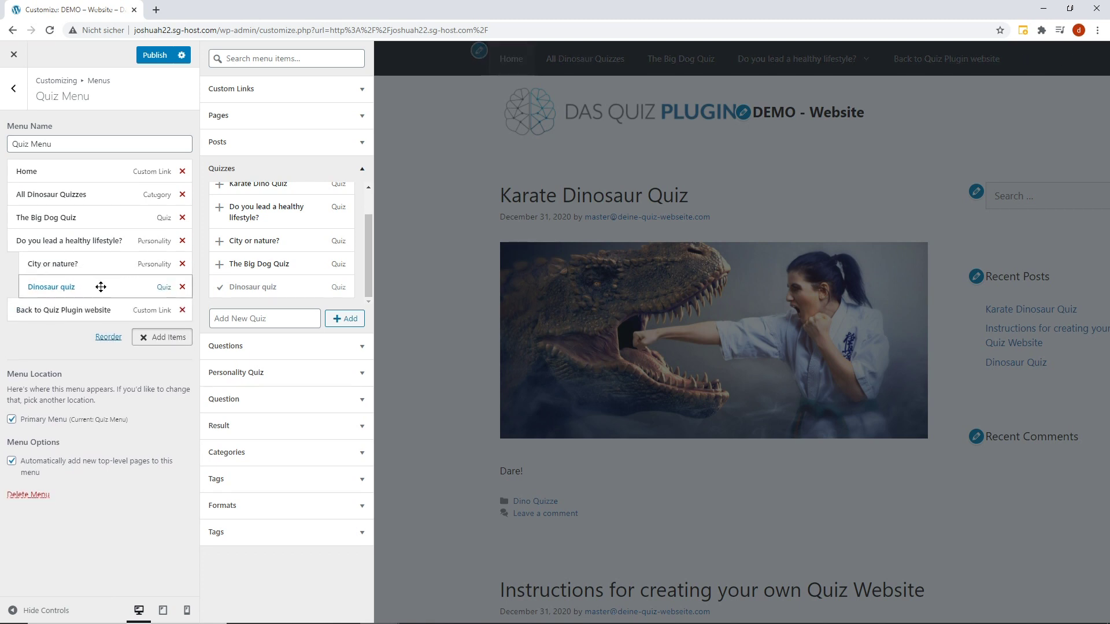
click(411, 263)
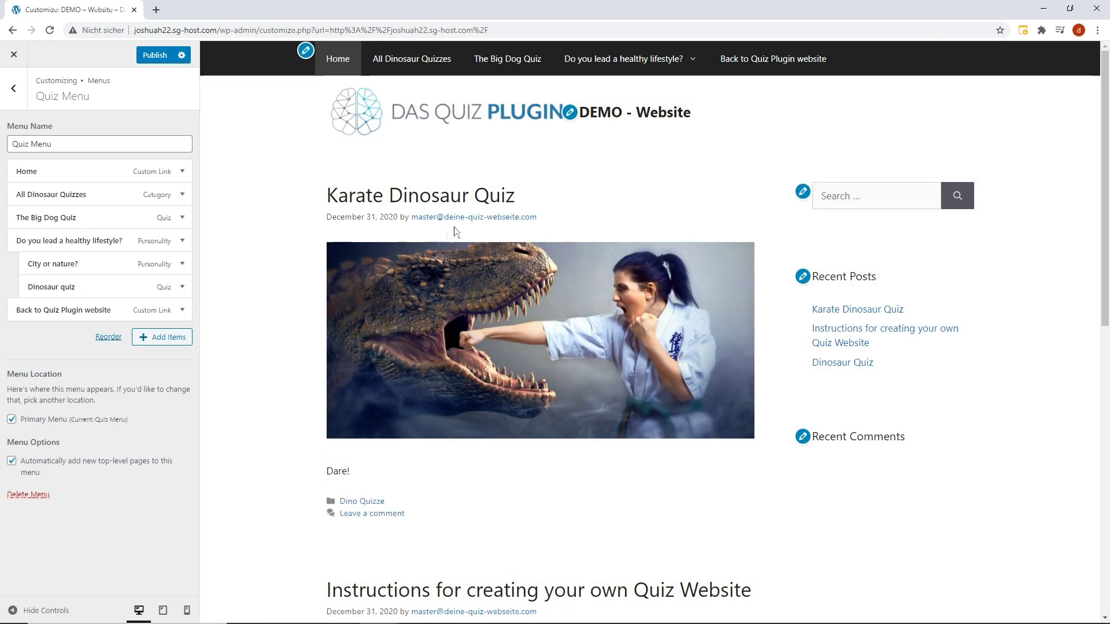
mouse_move(624, 59)
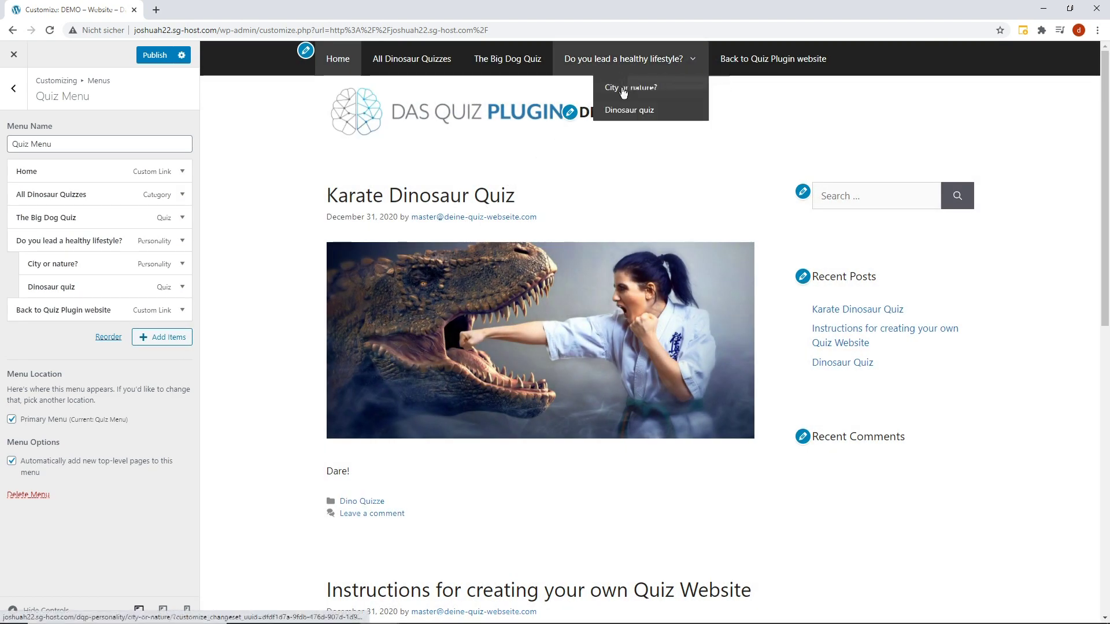